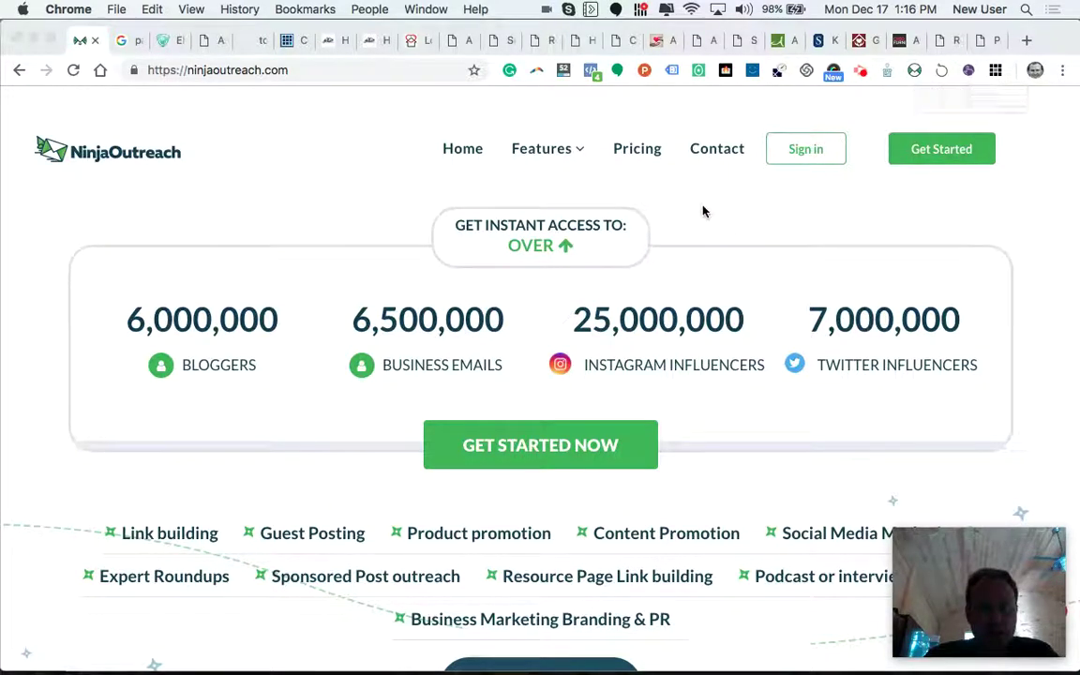
Step: On the Park Manor of Humble Google results, clear the search query
{"action": "left_click", "coordinate": [125, 40]}
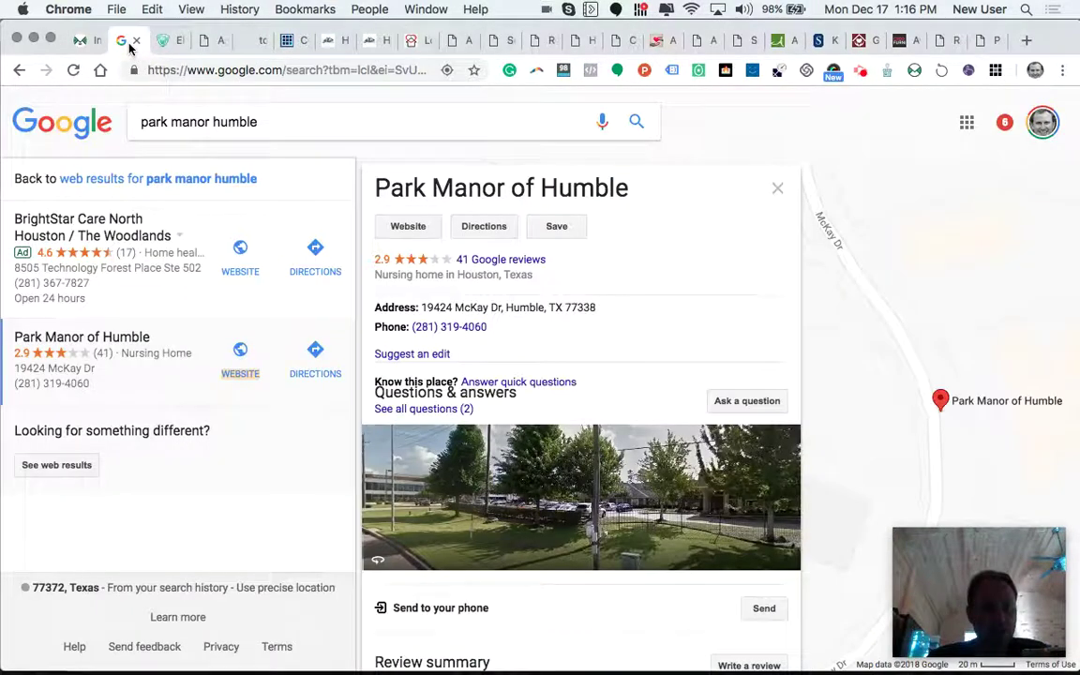
{"action": "left_click", "coordinate": [459, 134]}
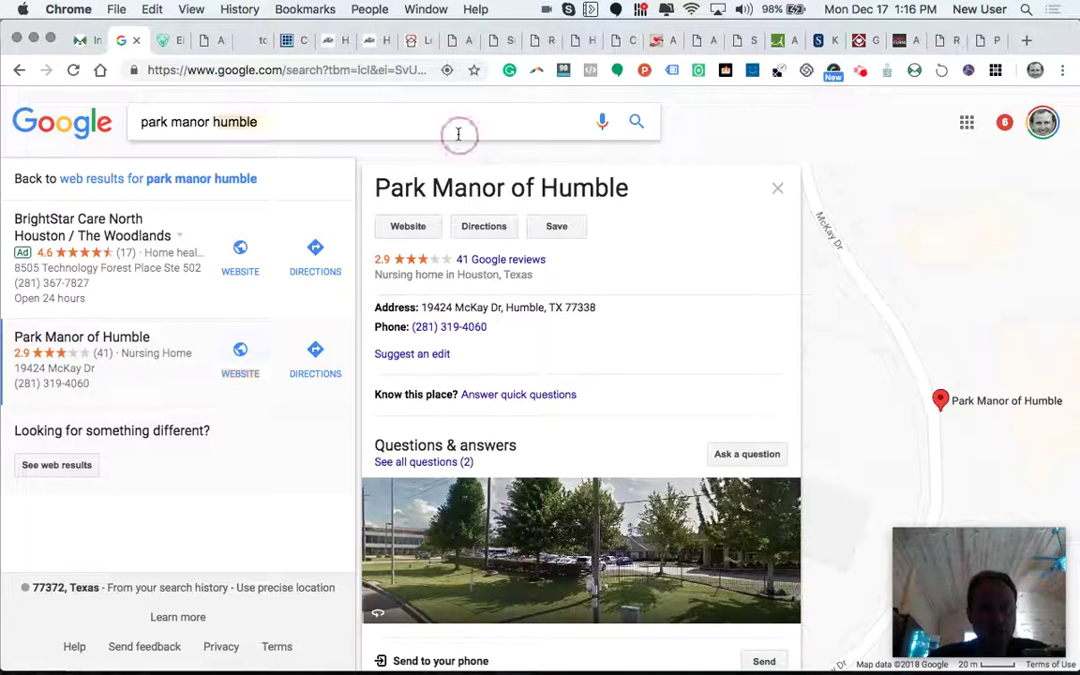
{"action": "key", "text": "BackSpace"}
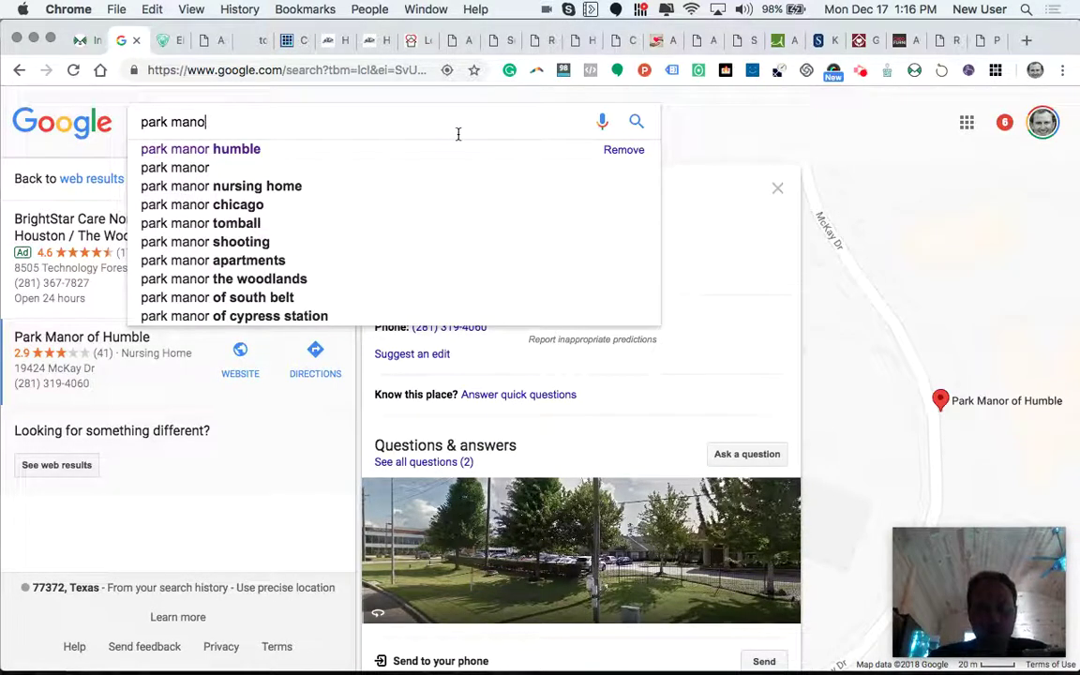
{"action": "key", "text": "BackSpace"}
{"action": "key", "text": "BackSpace"}
{"action": "key", "text": "BackSpace"}
{"action": "key", "text": "BackSpace"}
{"action": "key", "text": "BackSpace"}
{"action": "key", "text": "BackSpace"}
{"action": "key", "text": "BackSpace"}
{"action": "key", "text": "BackSpace"}
{"action": "key", "text": "BackSpace"}
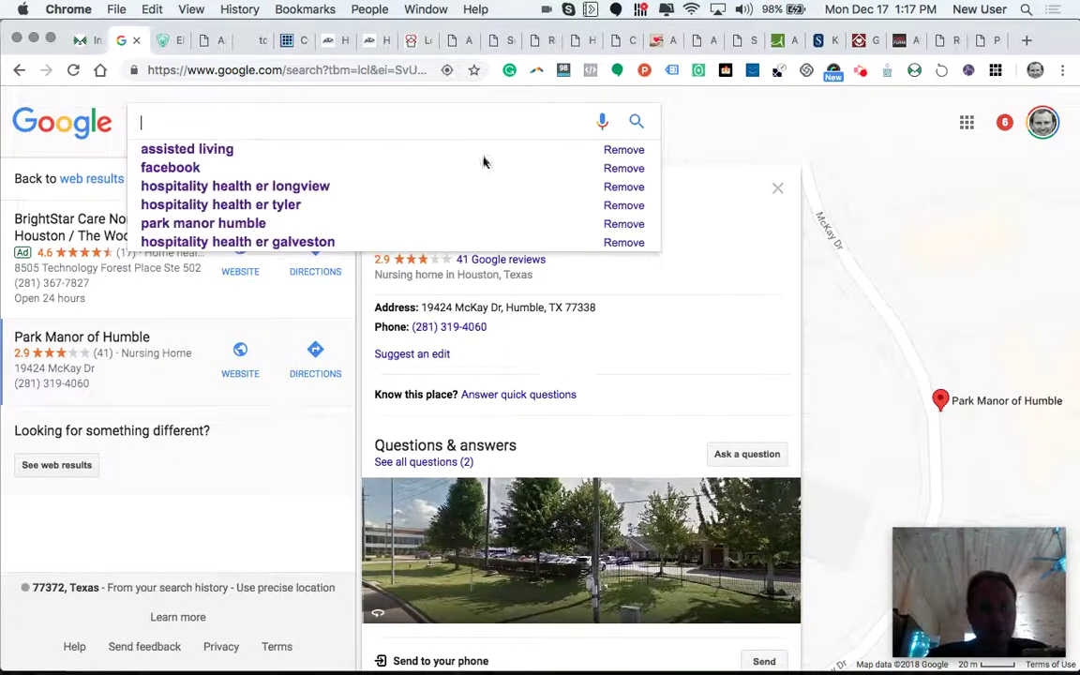
{"action": "left_click", "coordinate": [850, 148]}
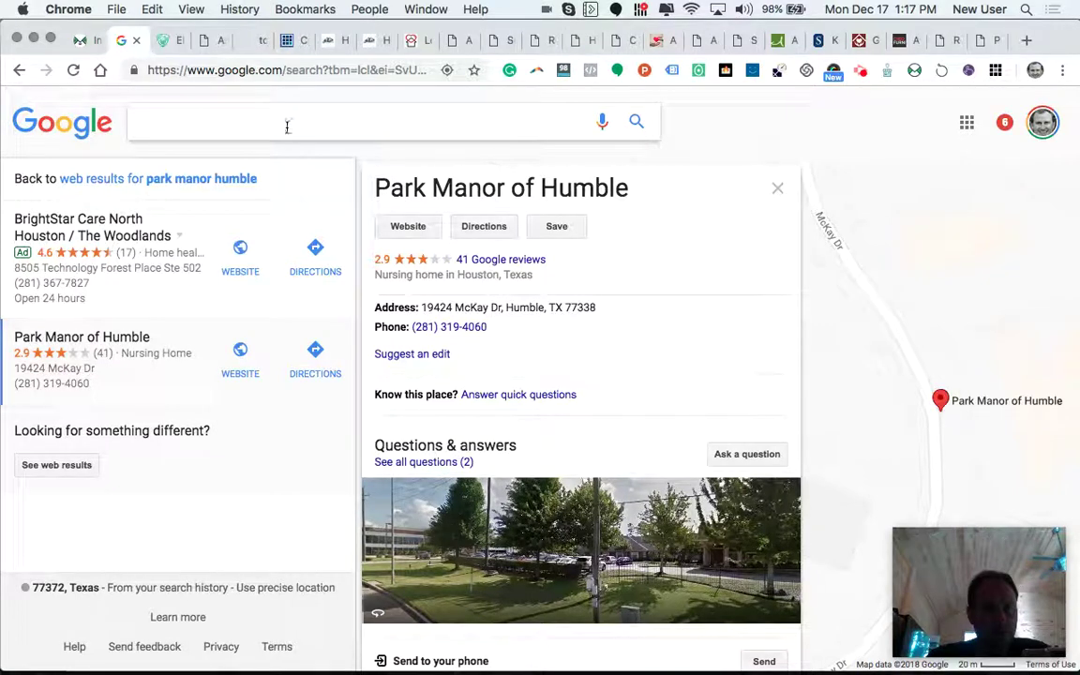
Step: Open Park Manor's website link in a new tab and move to the Elmcroft of Rivershire site
{"action": "right_click", "coordinate": [239, 261]}
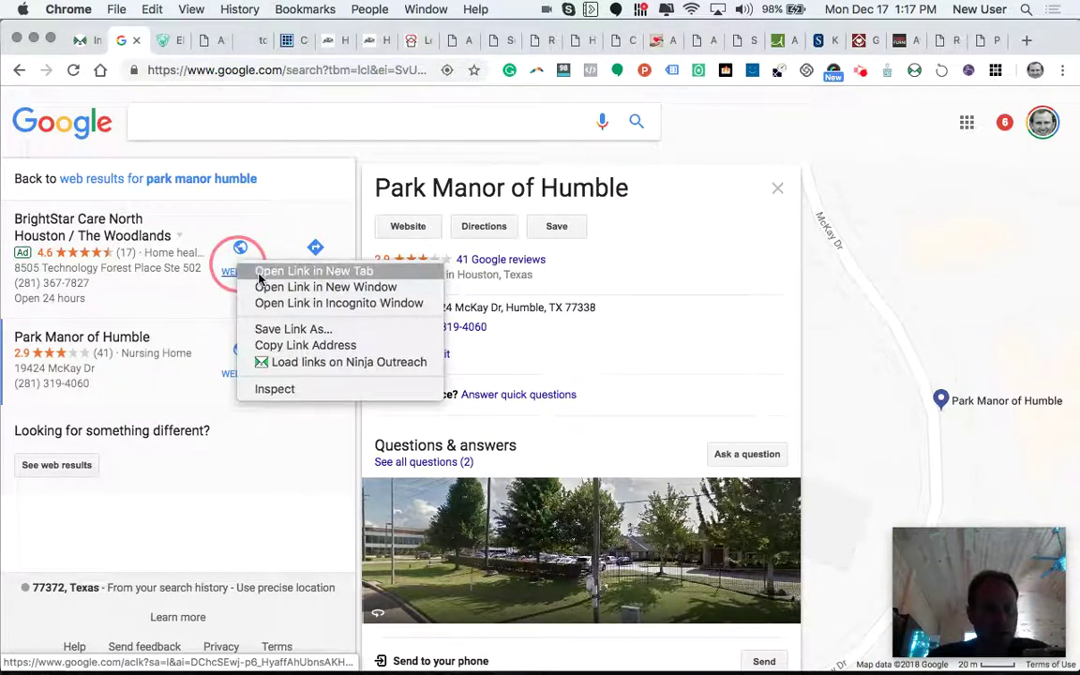
{"action": "left_click", "coordinate": [238, 265]}
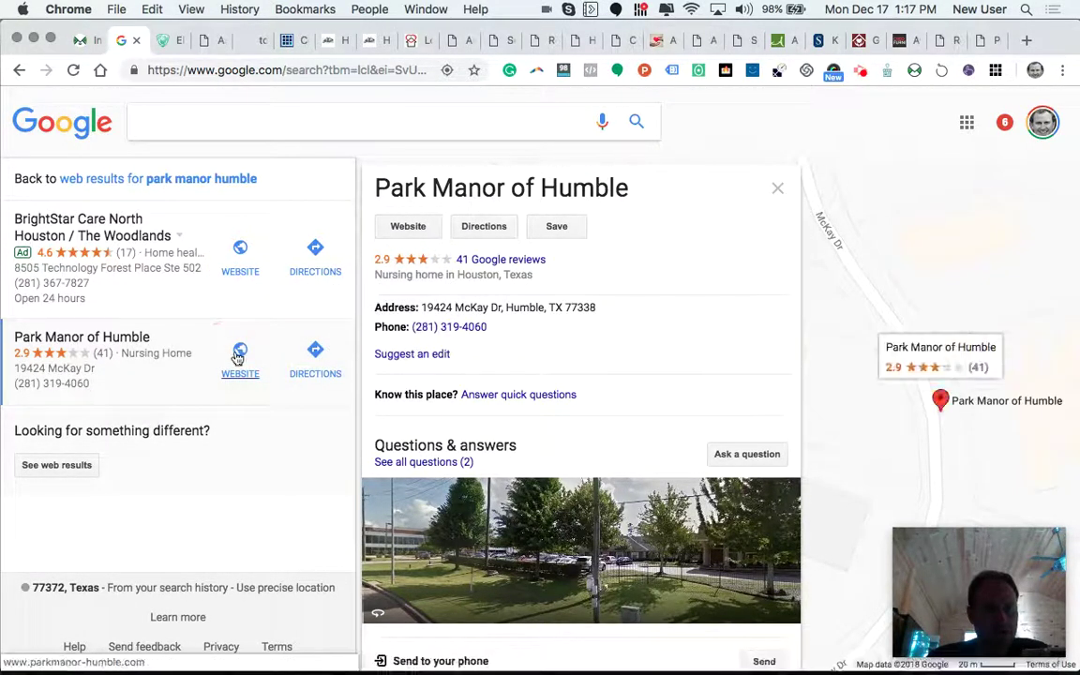
{"action": "right_click", "coordinate": [235, 354]}
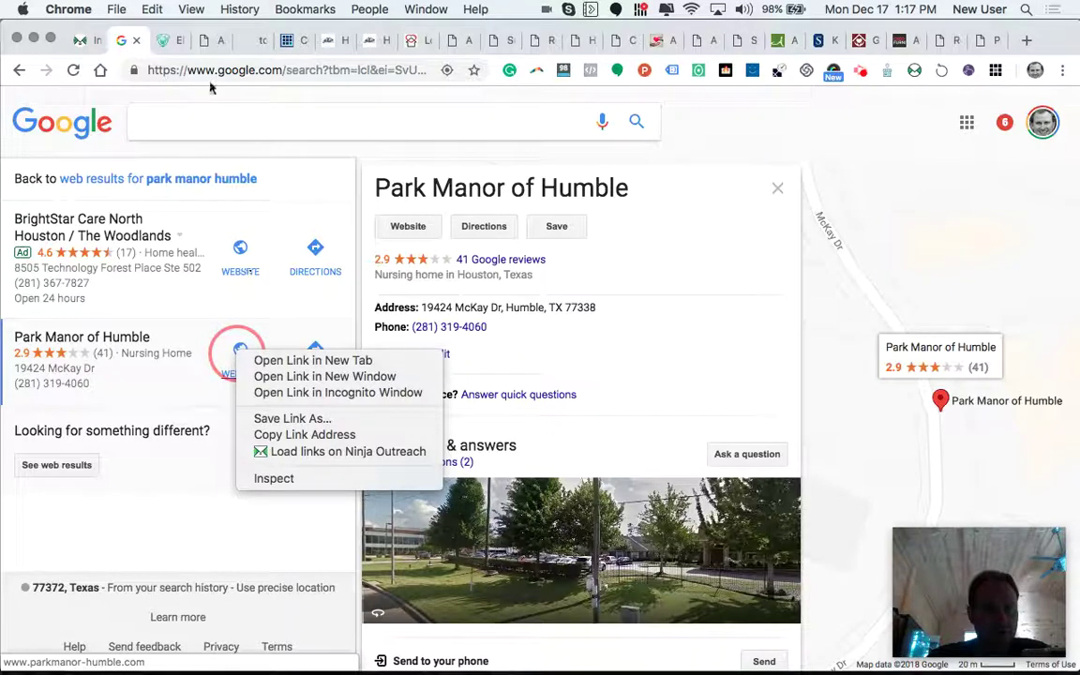
{"action": "left_click", "coordinate": [162, 38]}
{"action": "left_click", "coordinate": [164, 40]}
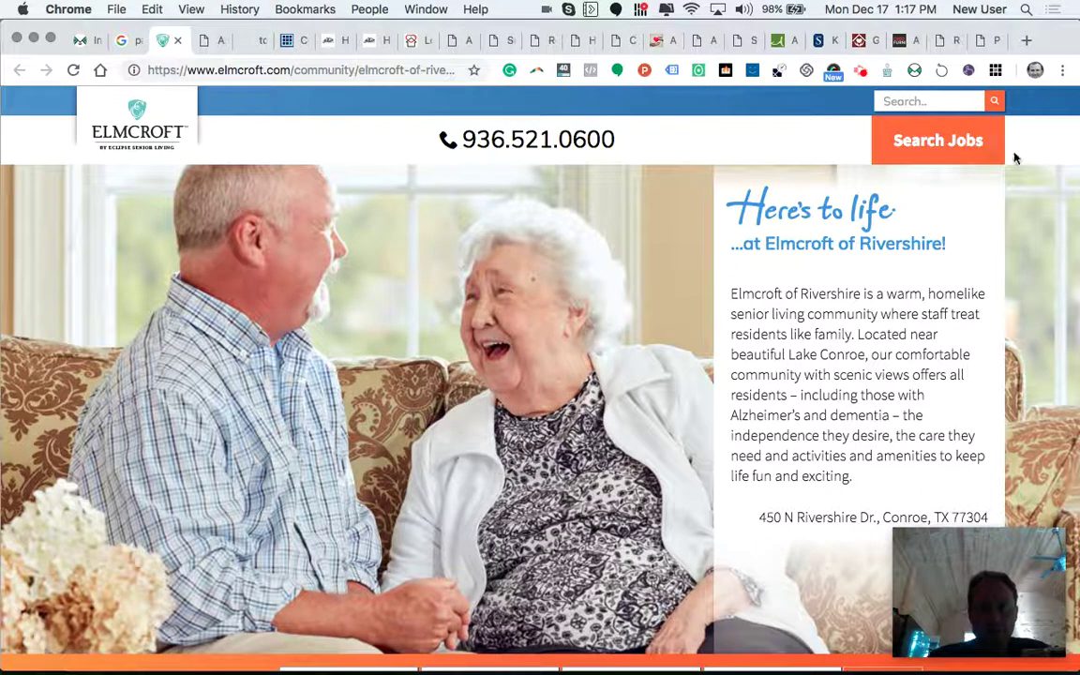
Step: Check the Elmcroft site in Ninja Outreach with Nursing Homes Local kept as the list, then close it
{"action": "left_click", "coordinate": [915, 70]}
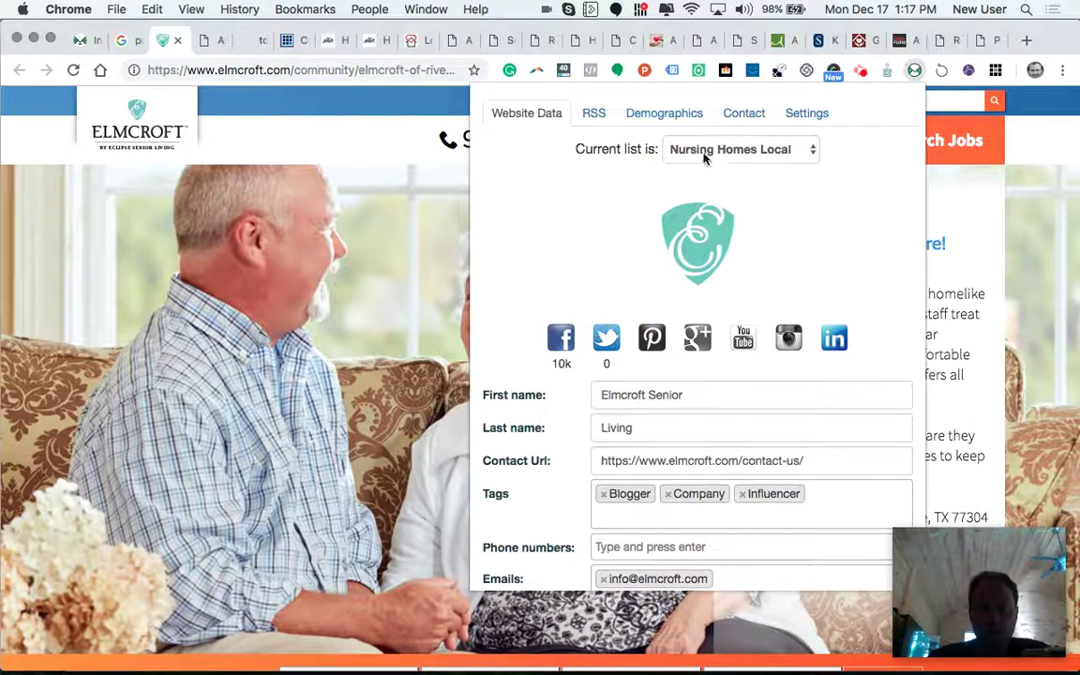
{"action": "left_click", "coordinate": [808, 150]}
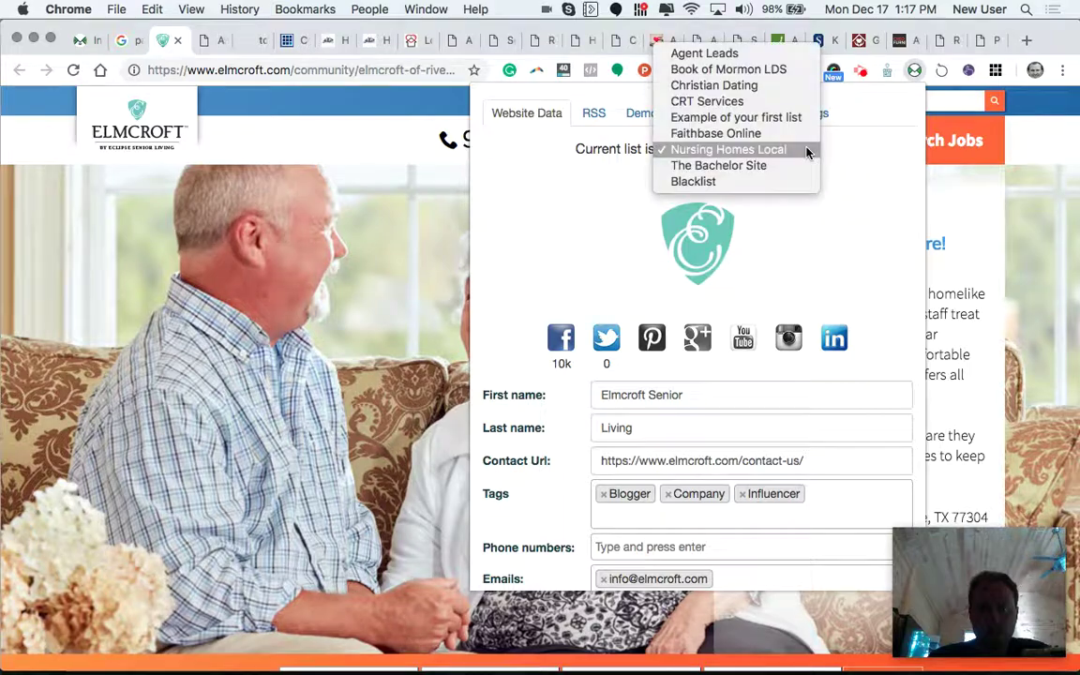
{"action": "left_click", "coordinate": [554, 171]}
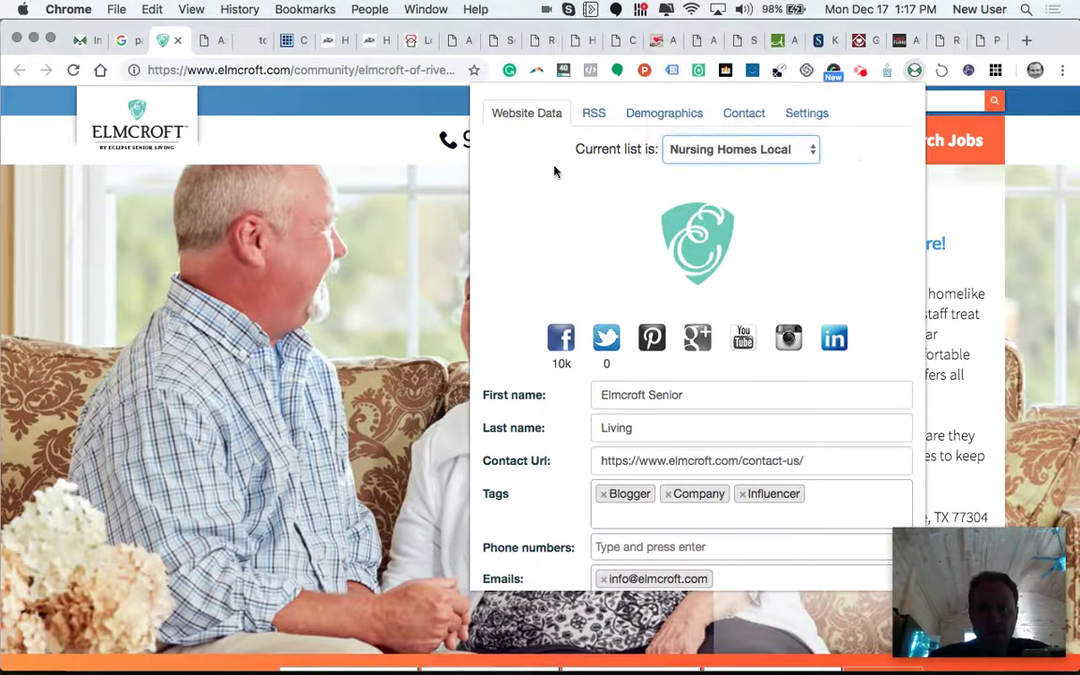
{"action": "left_click", "coordinate": [176, 40]}
{"action": "left_click", "coordinate": [176, 40]}
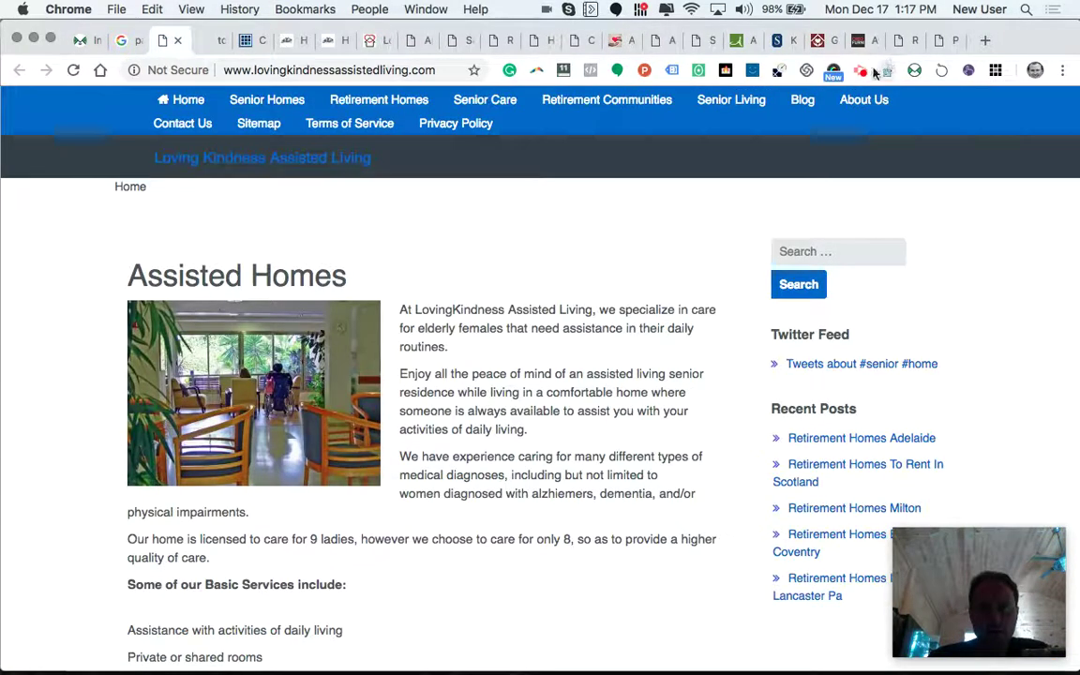
Step: Add the Loving Kindness Assisted Living site to Nursing Homes Local and close its tab
{"action": "left_click", "coordinate": [914, 71]}
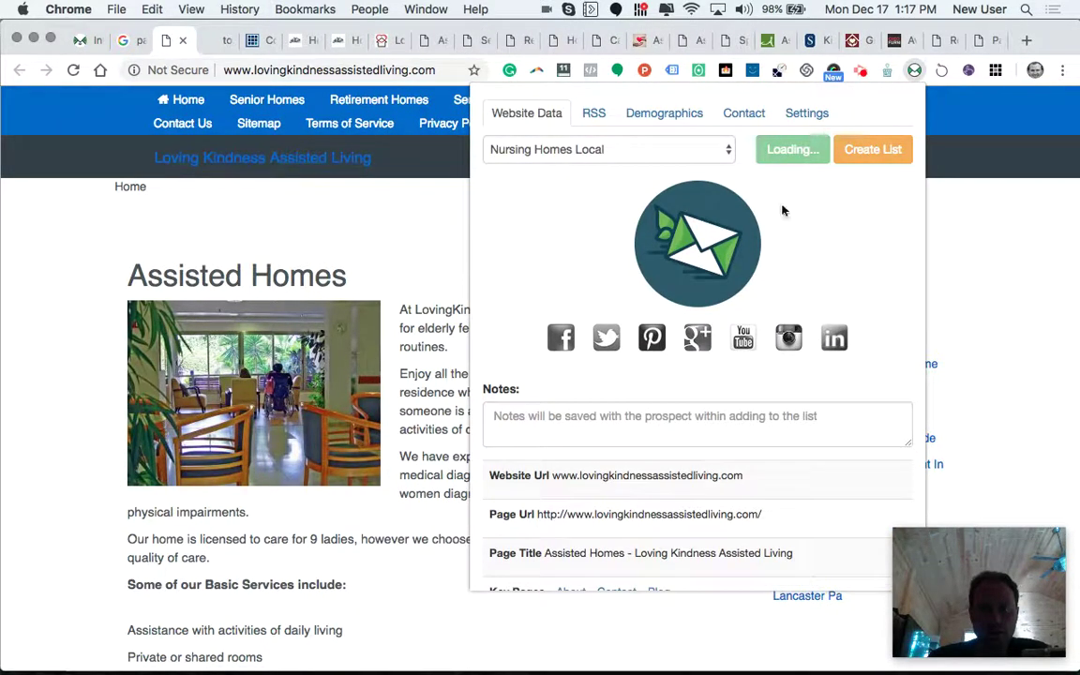
{"action": "scroll", "coordinate": [747, 328], "scroll_direction": "down", "scroll_amount": 8}
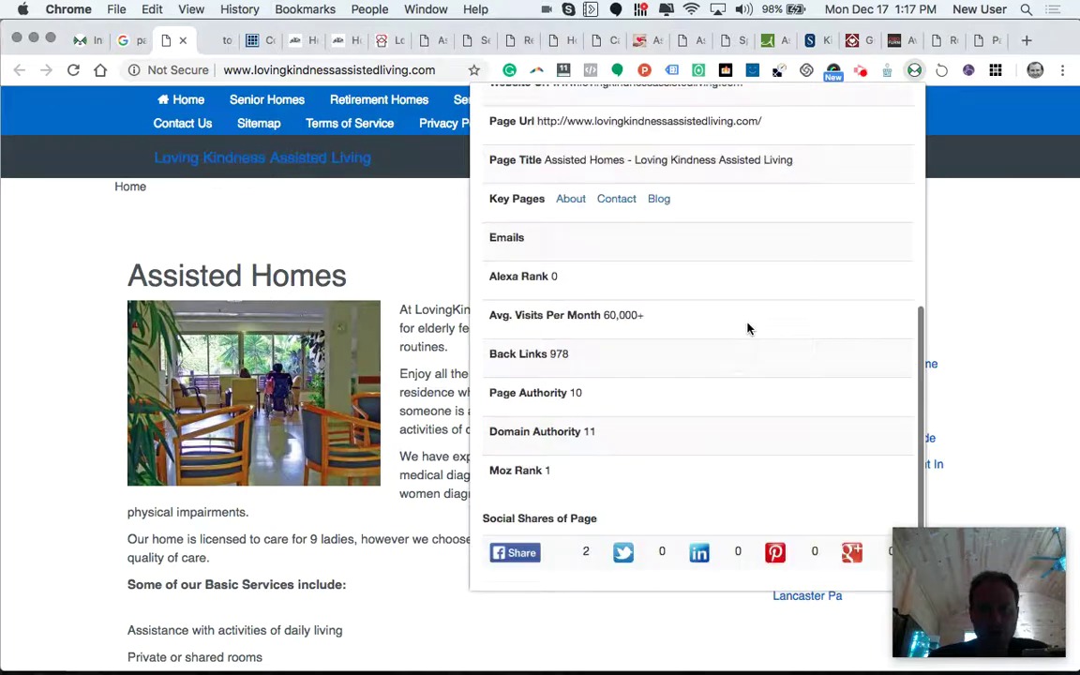
{"action": "scroll", "coordinate": [747, 328], "scroll_direction": "up", "scroll_amount": 8}
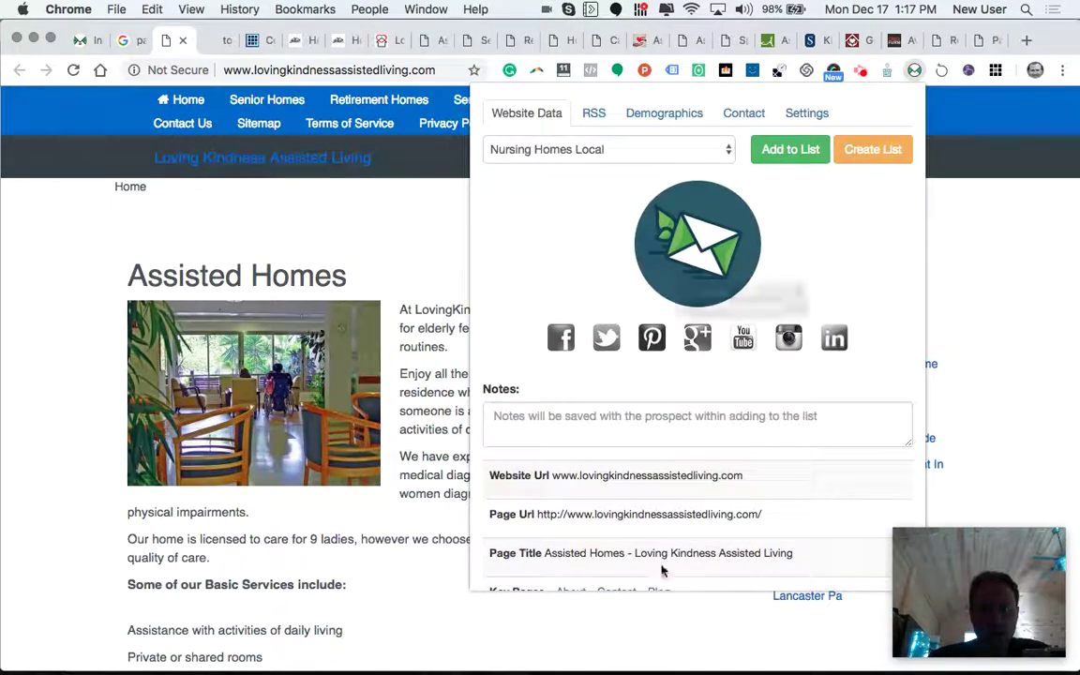
{"action": "scroll", "coordinate": [659, 575], "scroll_direction": "down", "scroll_amount": 4}
{"action": "scroll", "coordinate": [660, 576], "scroll_direction": "down", "scroll_amount": 4}
{"action": "scroll", "coordinate": [581, 422], "scroll_direction": "up", "scroll_amount": 3}
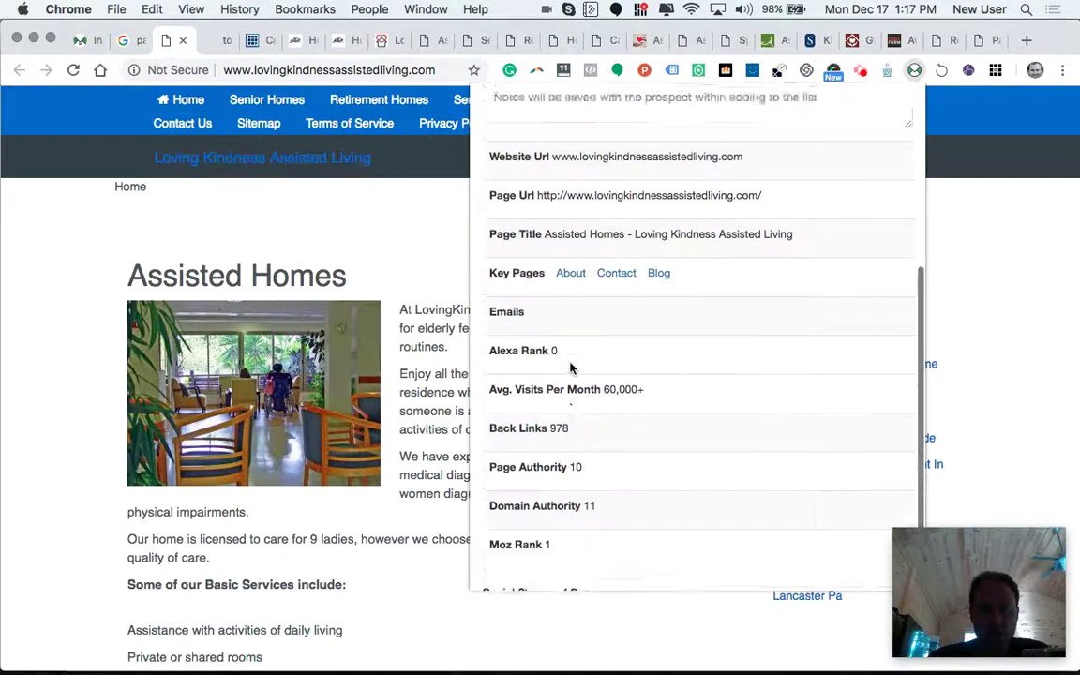
{"action": "scroll", "coordinate": [569, 369], "scroll_direction": "up", "scroll_amount": 5}
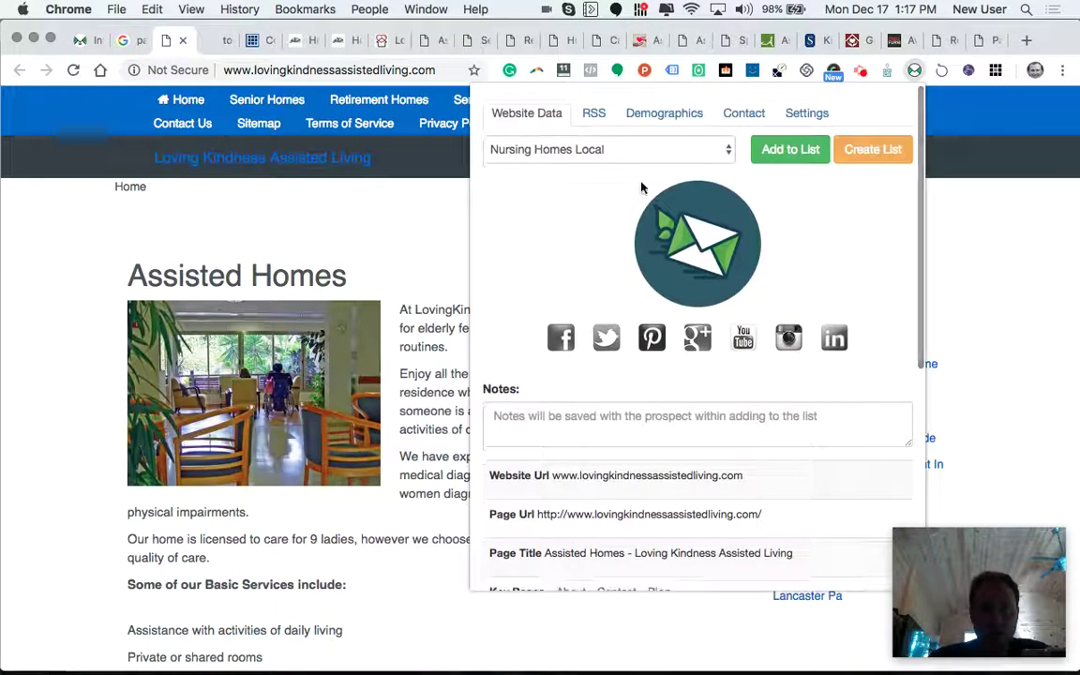
{"action": "left_click", "coordinate": [694, 158]}
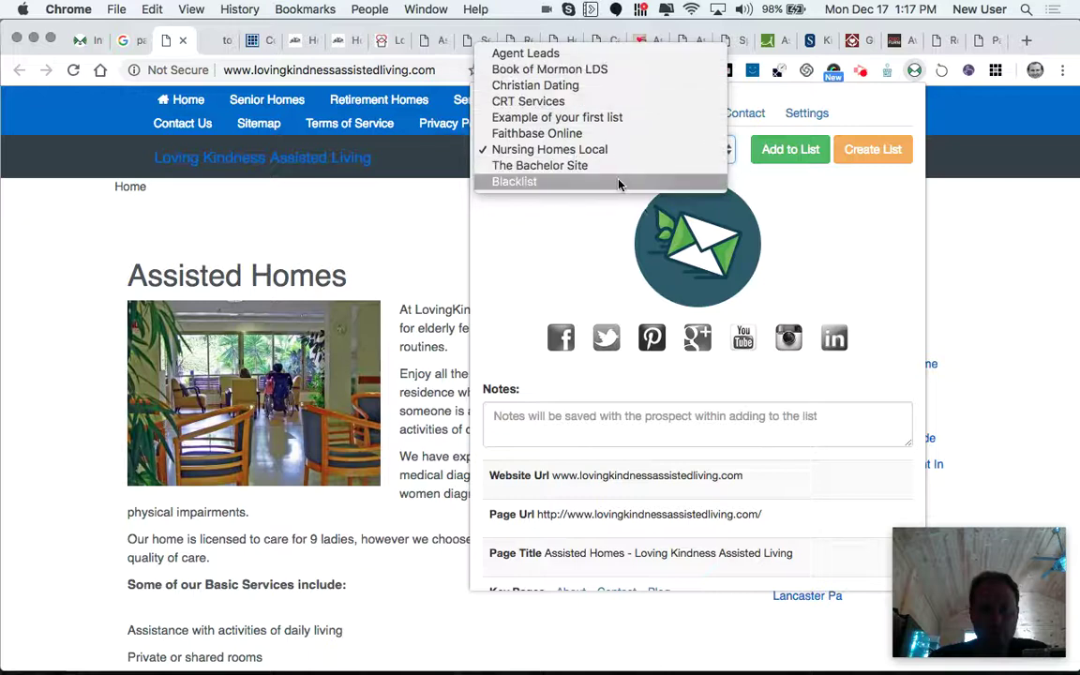
{"action": "left_click", "coordinate": [786, 225]}
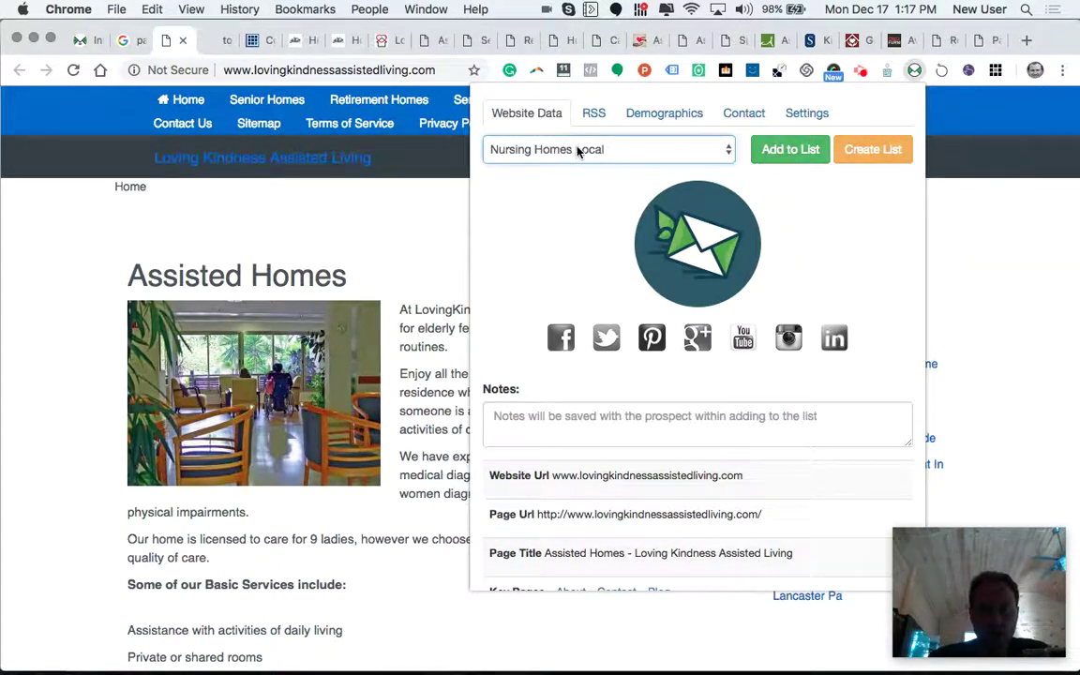
{"action": "left_click", "coordinate": [779, 158]}
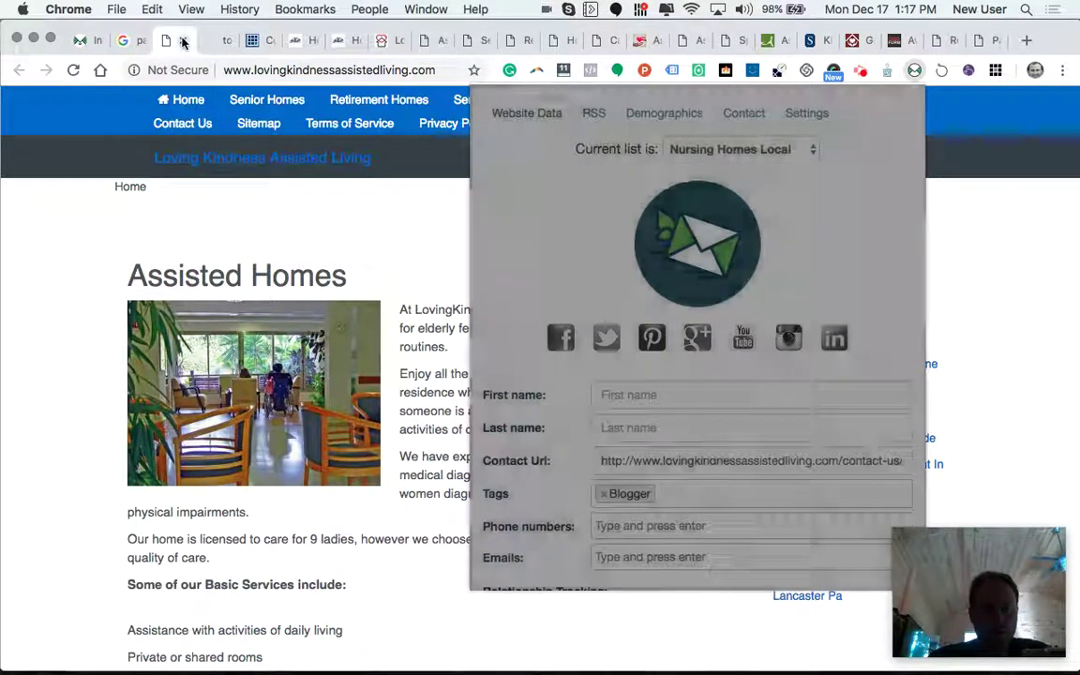
{"action": "left_click", "coordinate": [184, 42]}
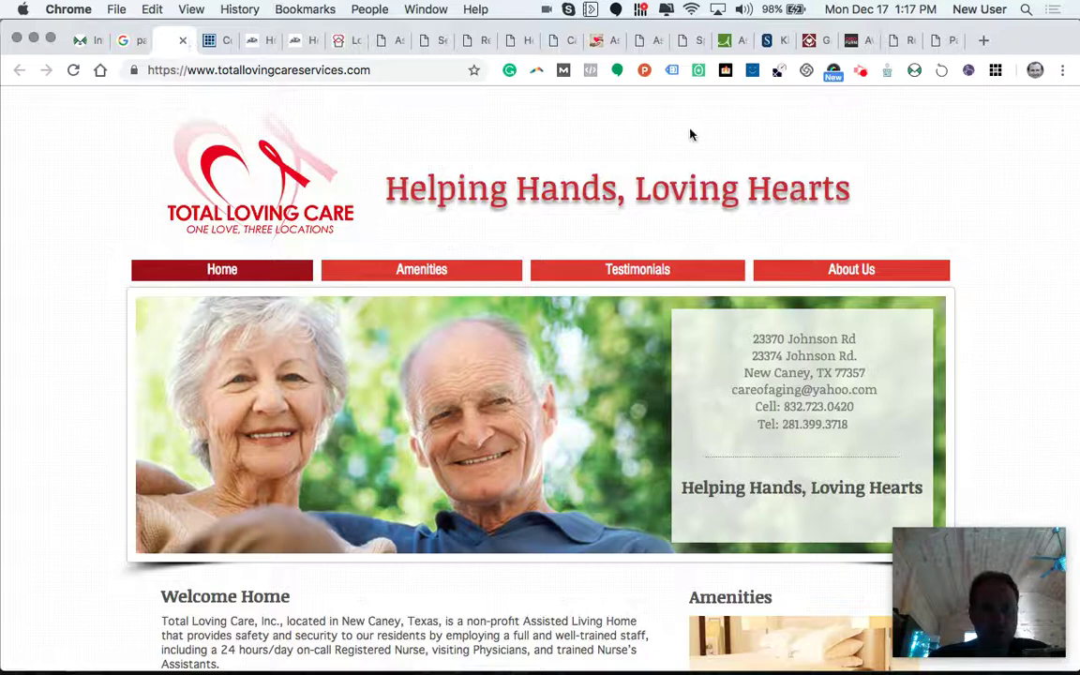
Step: Review Total Loving Care's crawled data, add it to Nursing Homes Local, and close its tab
{"action": "left_click", "coordinate": [915, 72]}
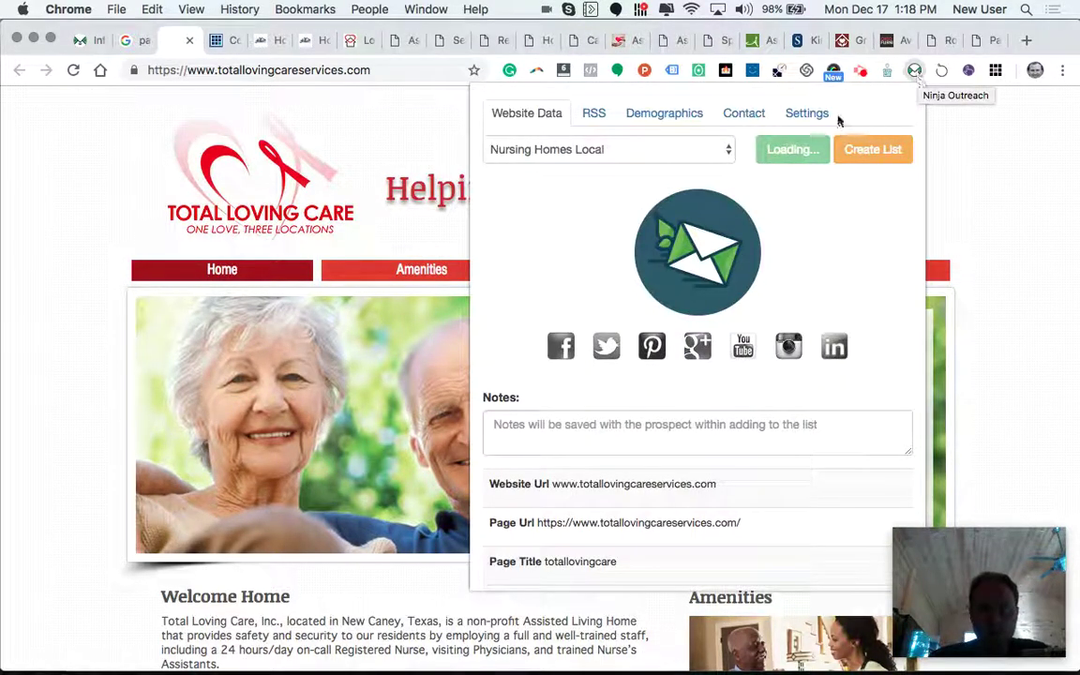
{"action": "scroll", "coordinate": [817, 248], "scroll_direction": "down", "scroll_amount": 5}
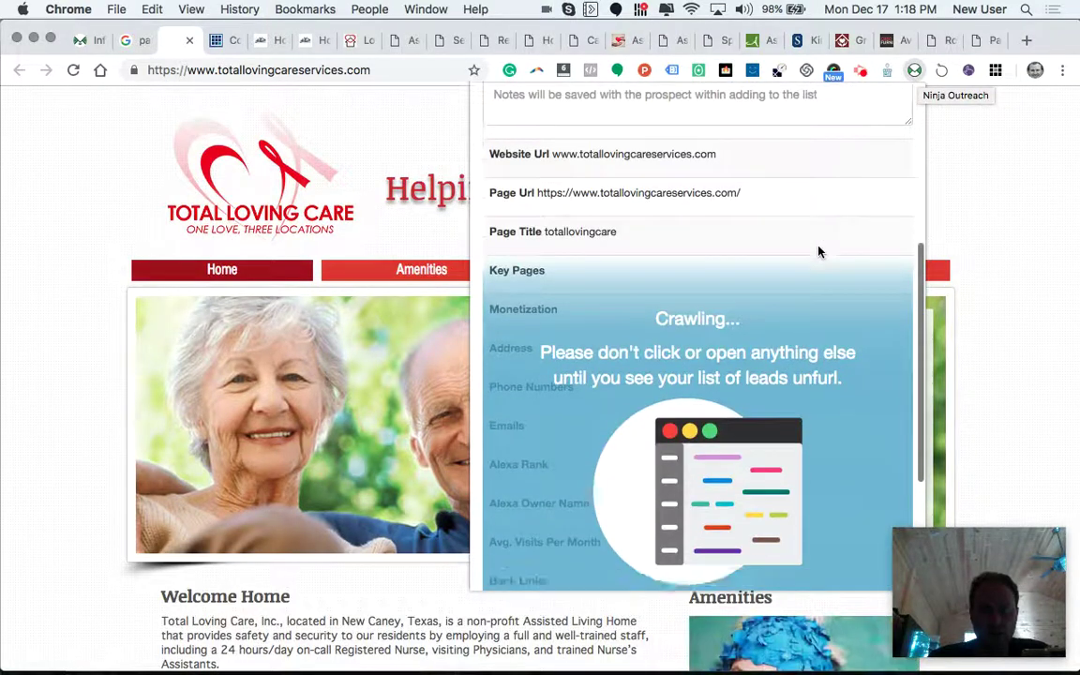
{"action": "scroll", "coordinate": [817, 251], "scroll_direction": "down", "scroll_amount": 4}
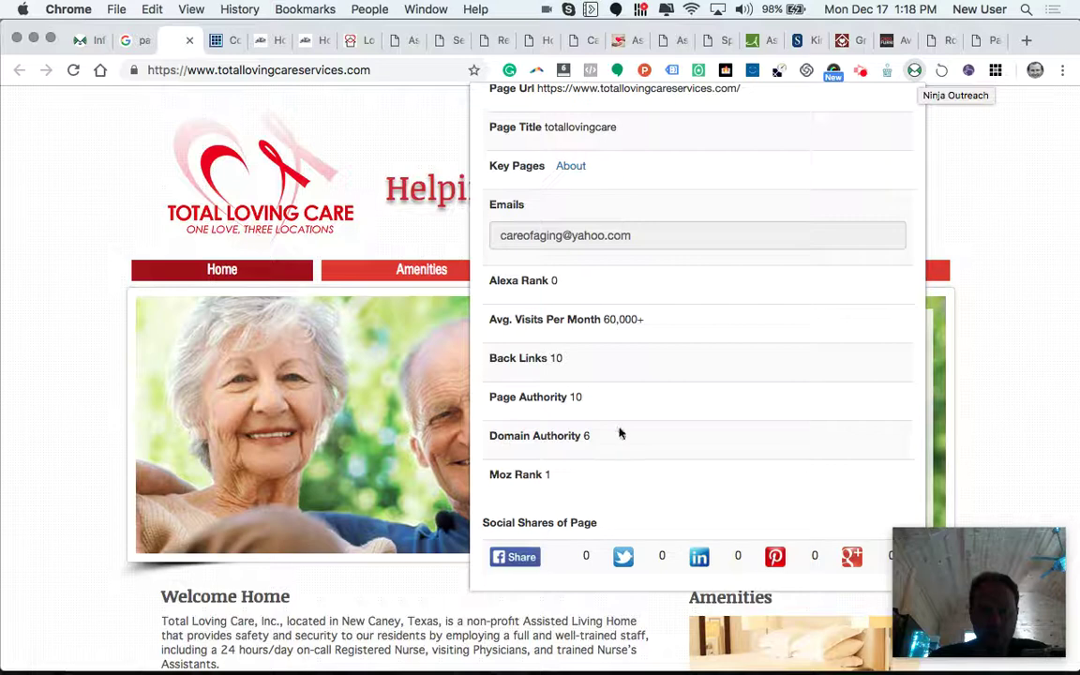
{"action": "scroll", "coordinate": [619, 433], "scroll_direction": "up", "scroll_amount": 2}
{"action": "scroll", "coordinate": [619, 433], "scroll_direction": "up", "scroll_amount": 4}
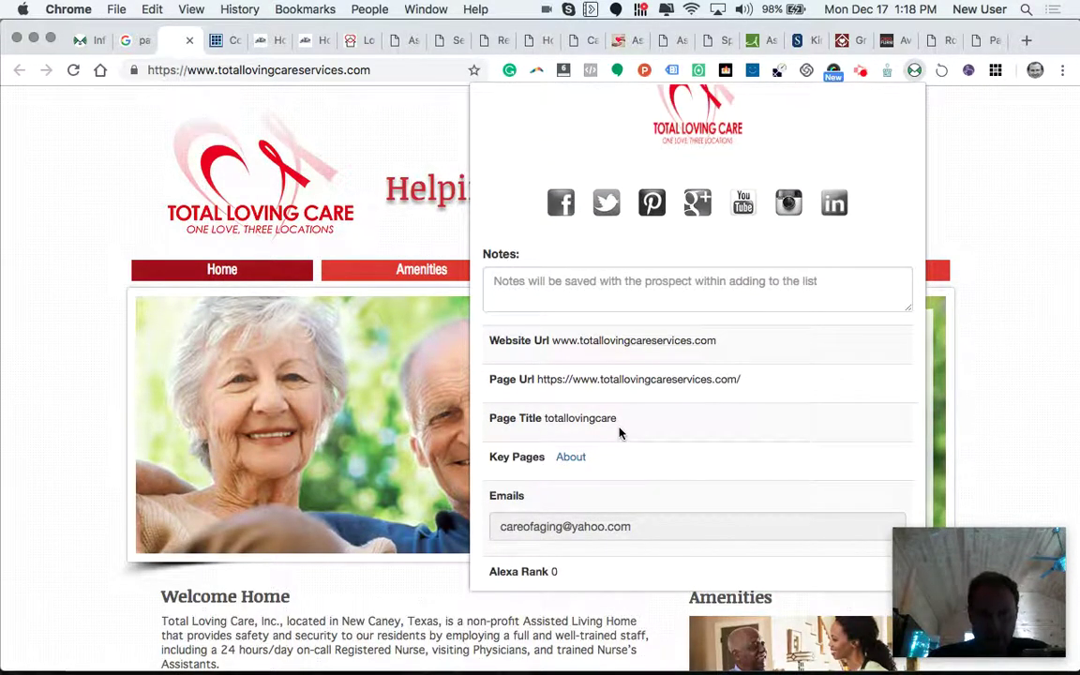
{"action": "scroll", "coordinate": [618, 433], "scroll_direction": "down", "scroll_amount": 5}
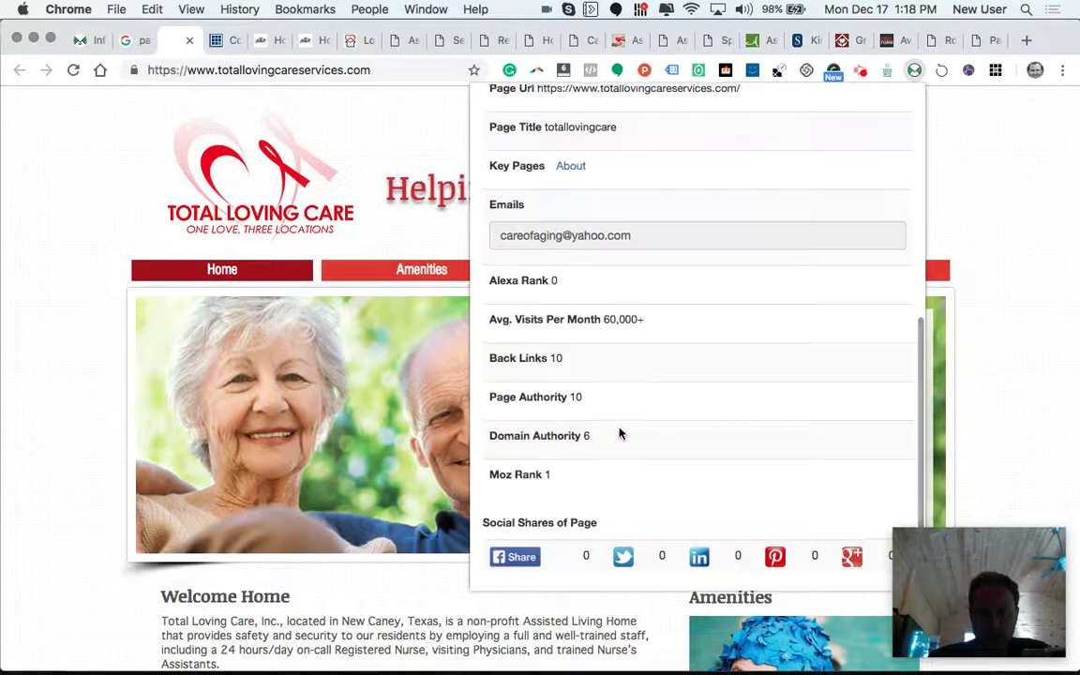
{"action": "scroll", "coordinate": [619, 433], "scroll_direction": "up", "scroll_amount": 7}
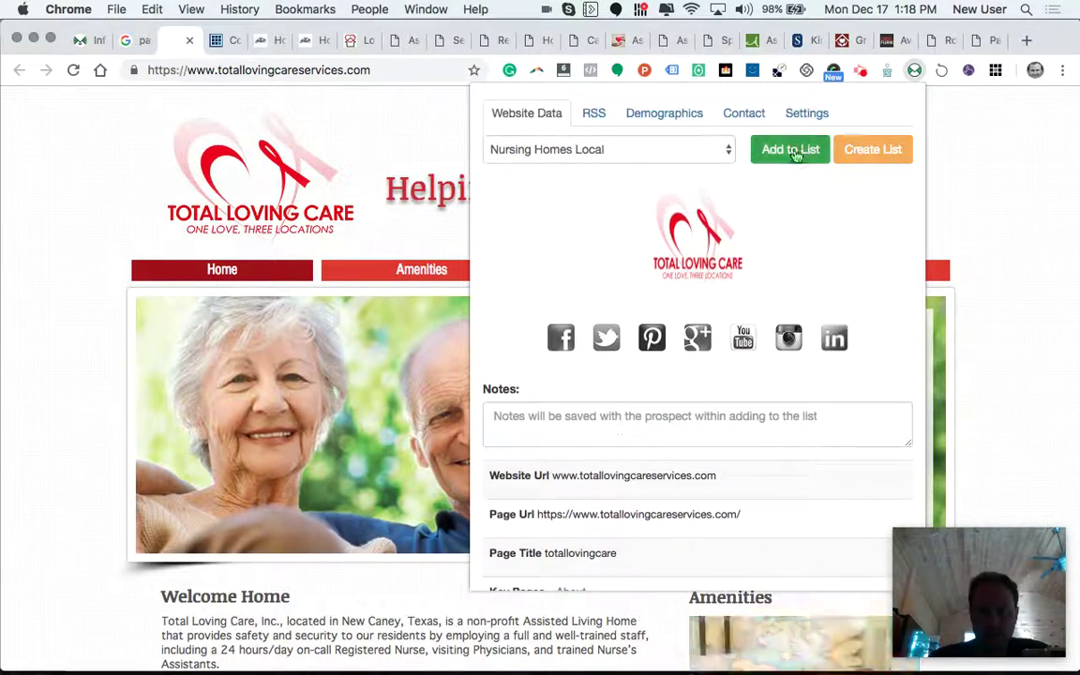
{"action": "left_click", "coordinate": [790, 152]}
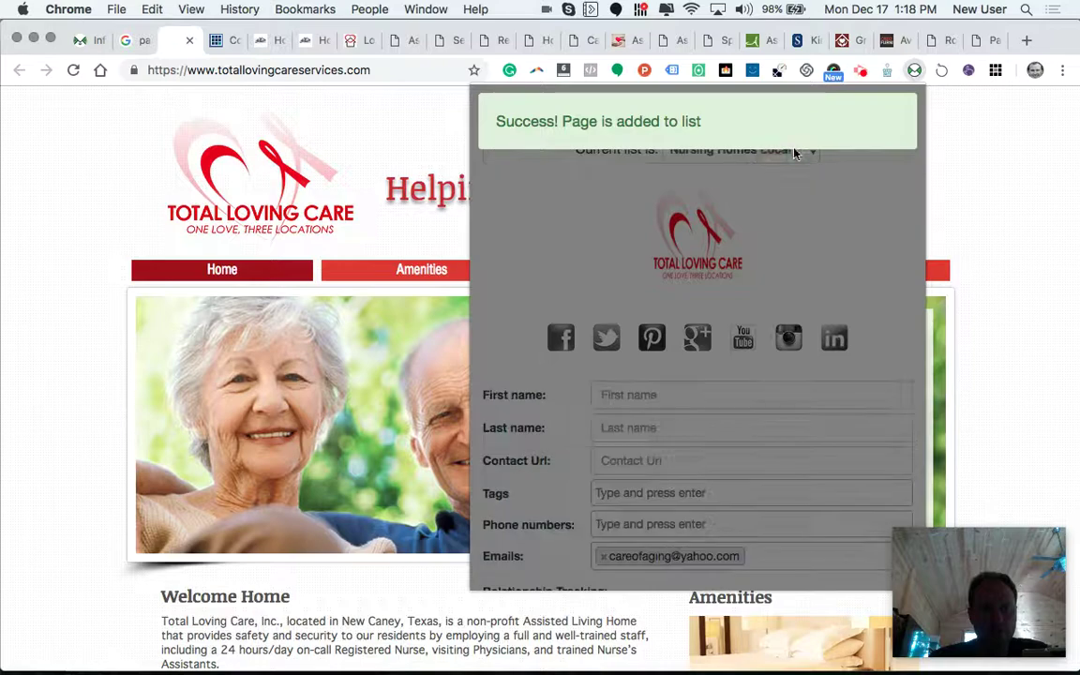
{"action": "left_click", "coordinate": [189, 40]}
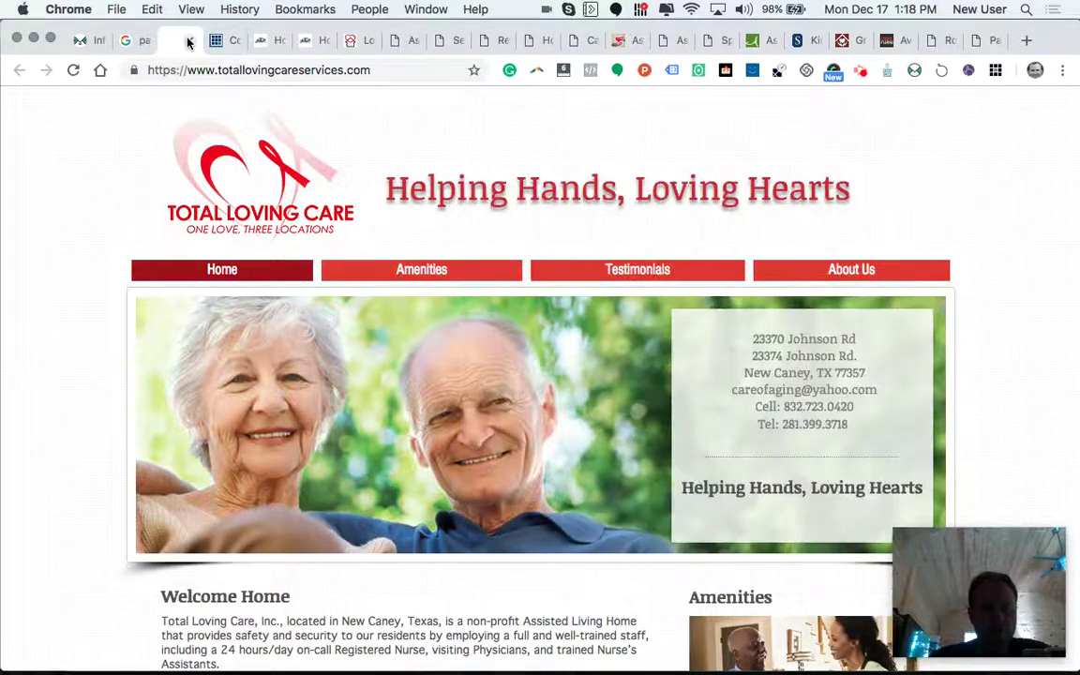
{"action": "left_click", "coordinate": [189, 41]}
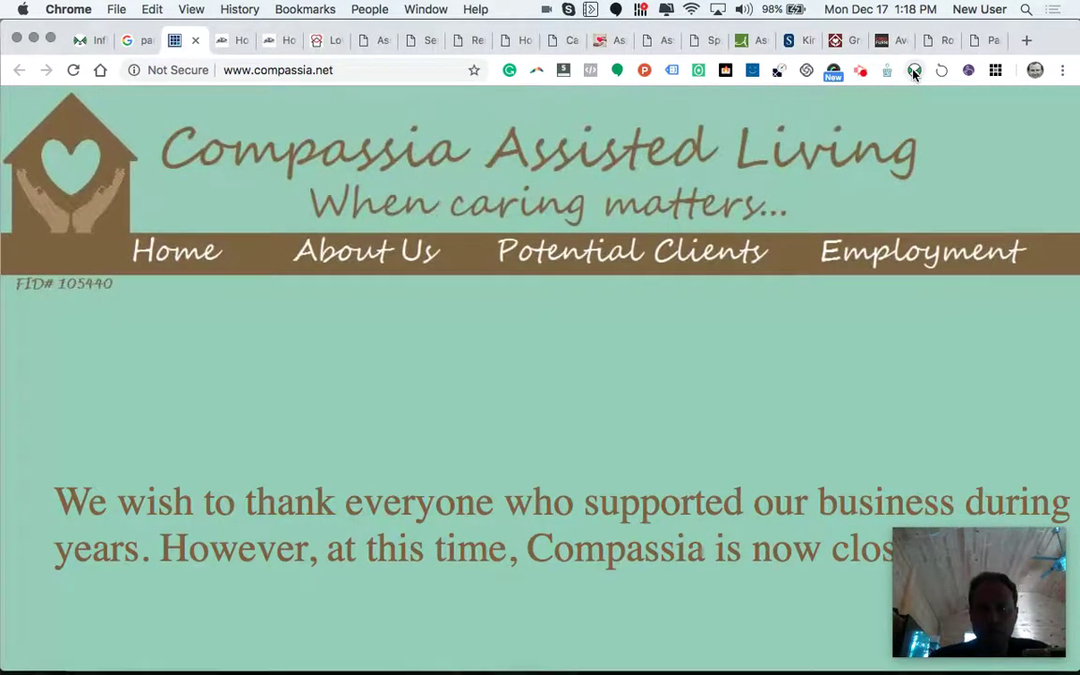
Step: Review Compassia Assisted Living's Ninja Outreach stats and close its saved tab
{"action": "left_click", "coordinate": [914, 72]}
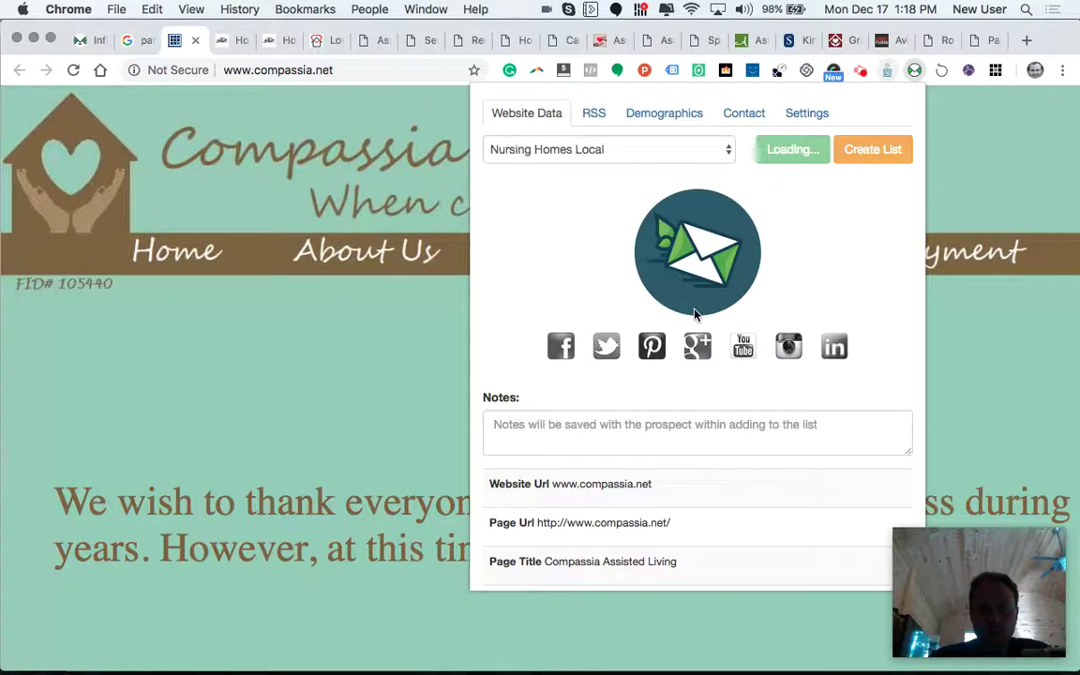
{"action": "scroll", "coordinate": [694, 314], "scroll_direction": "down", "scroll_amount": 5}
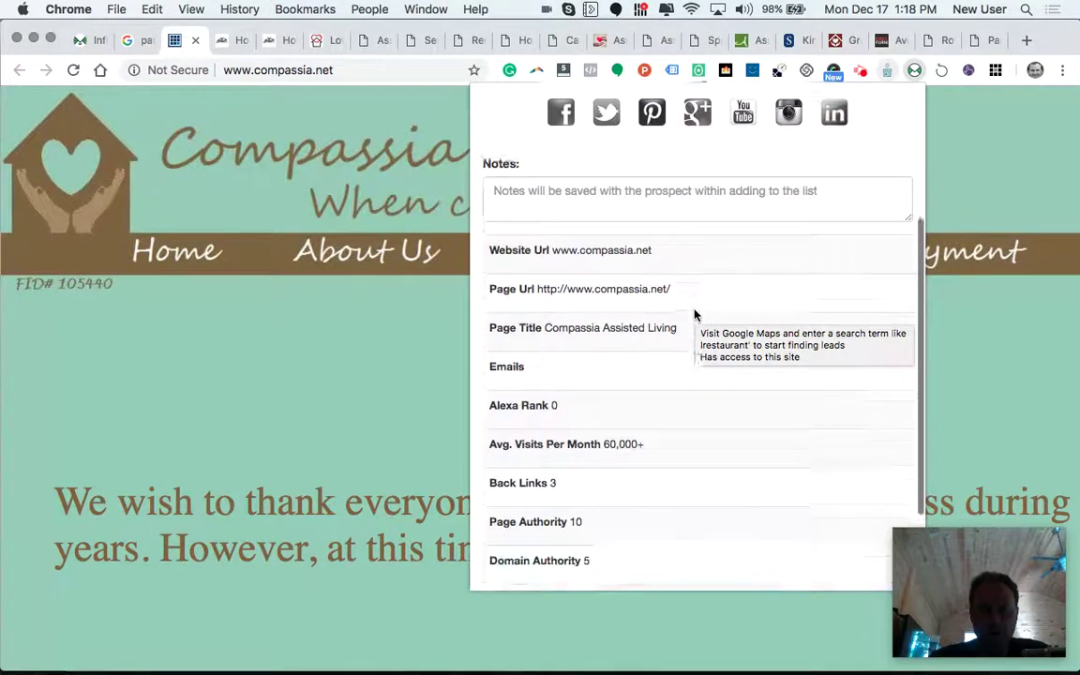
{"action": "scroll", "coordinate": [695, 314], "scroll_direction": "up", "scroll_amount": 5}
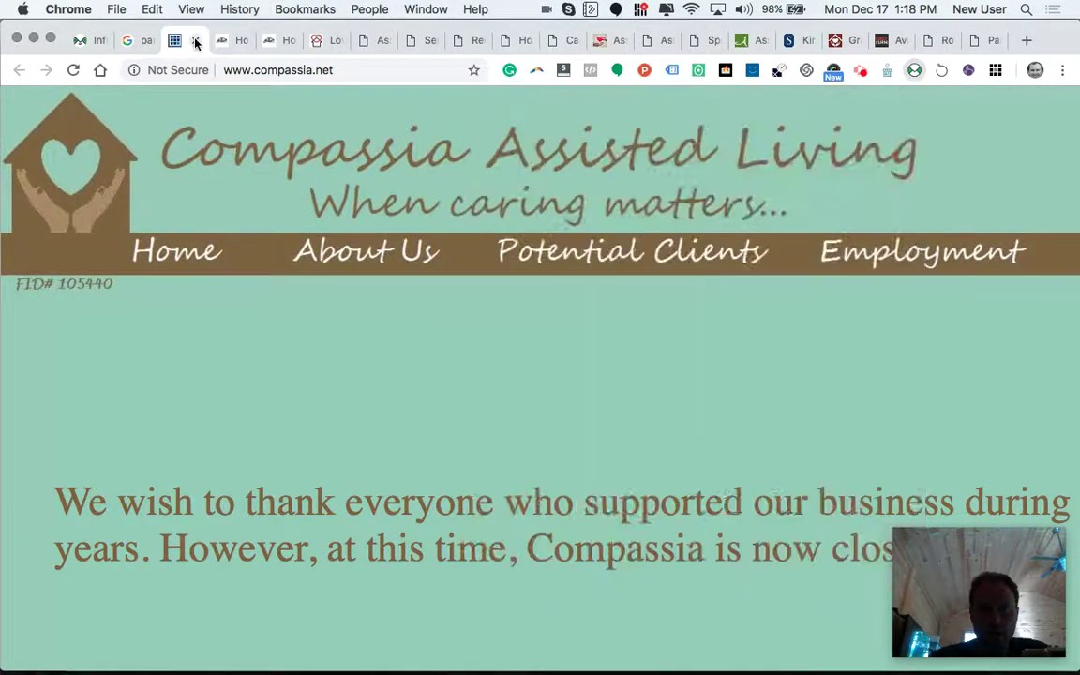
{"action": "left_click", "coordinate": [195, 40]}
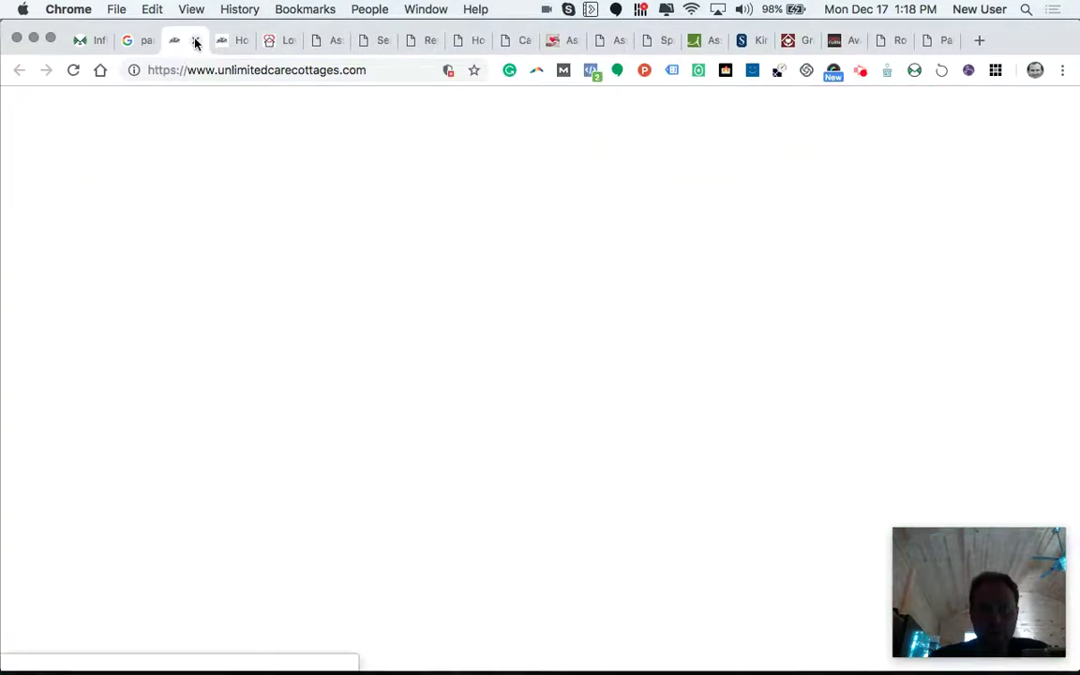
Step: Open Ninja Outreach on unlimitedcarecottages.com and review its crawled data
{"action": "left_click", "coordinate": [914, 72]}
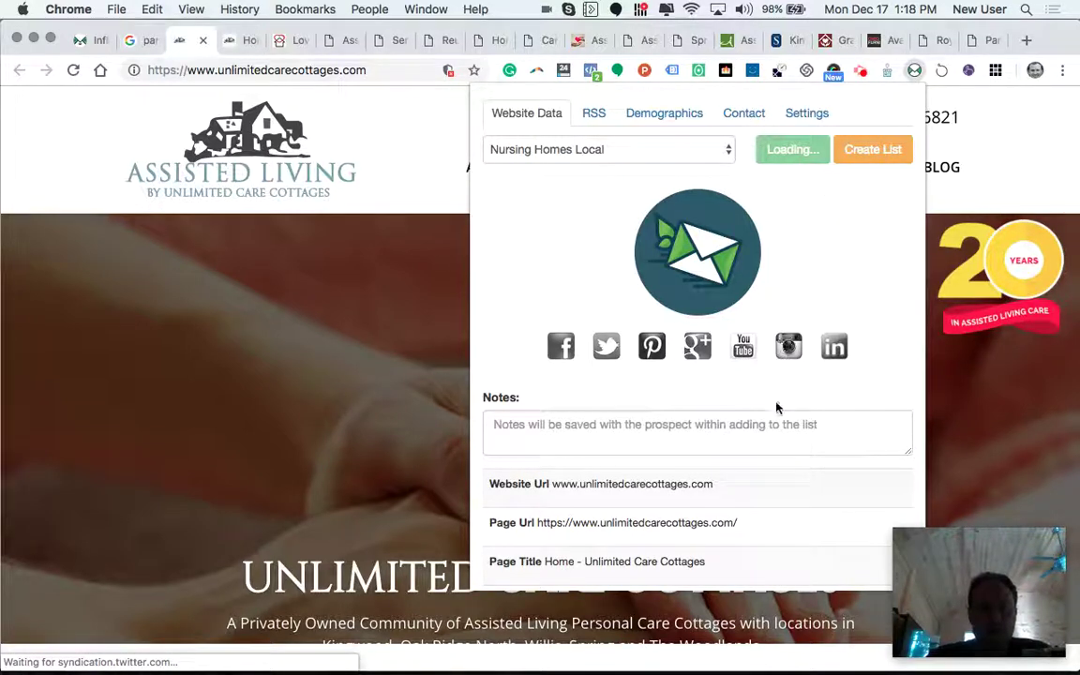
{"action": "scroll", "coordinate": [778, 463], "scroll_direction": "down", "scroll_amount": 3}
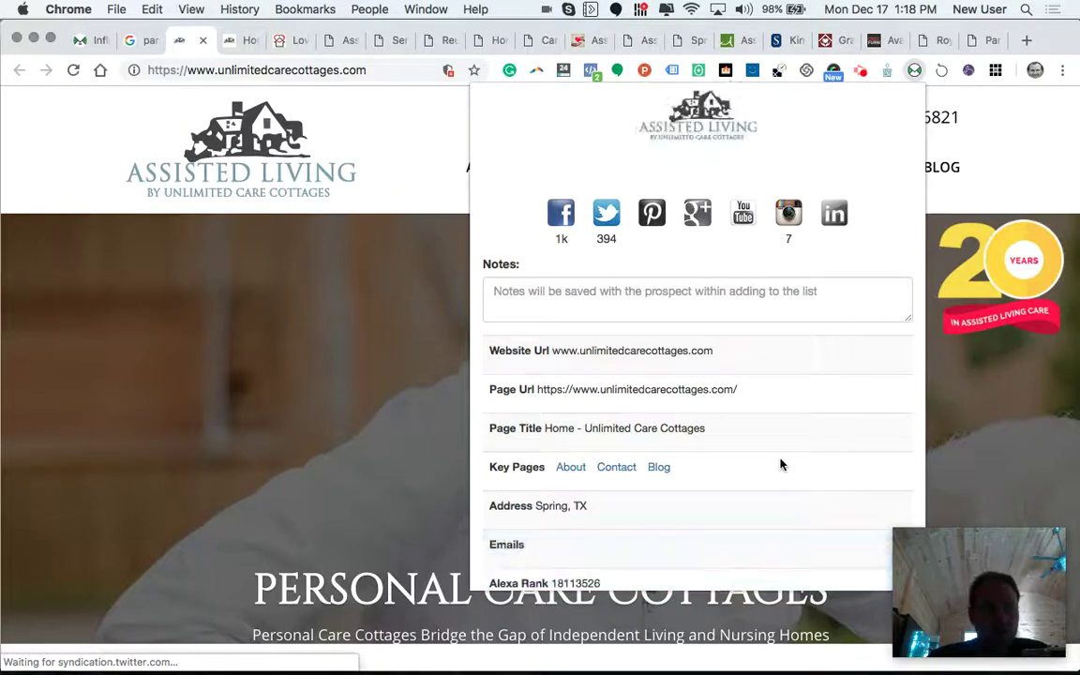
{"action": "scroll", "coordinate": [781, 463], "scroll_direction": "down", "scroll_amount": 3}
{"action": "scroll", "coordinate": [781, 463], "scroll_direction": "down", "scroll_amount": 4}
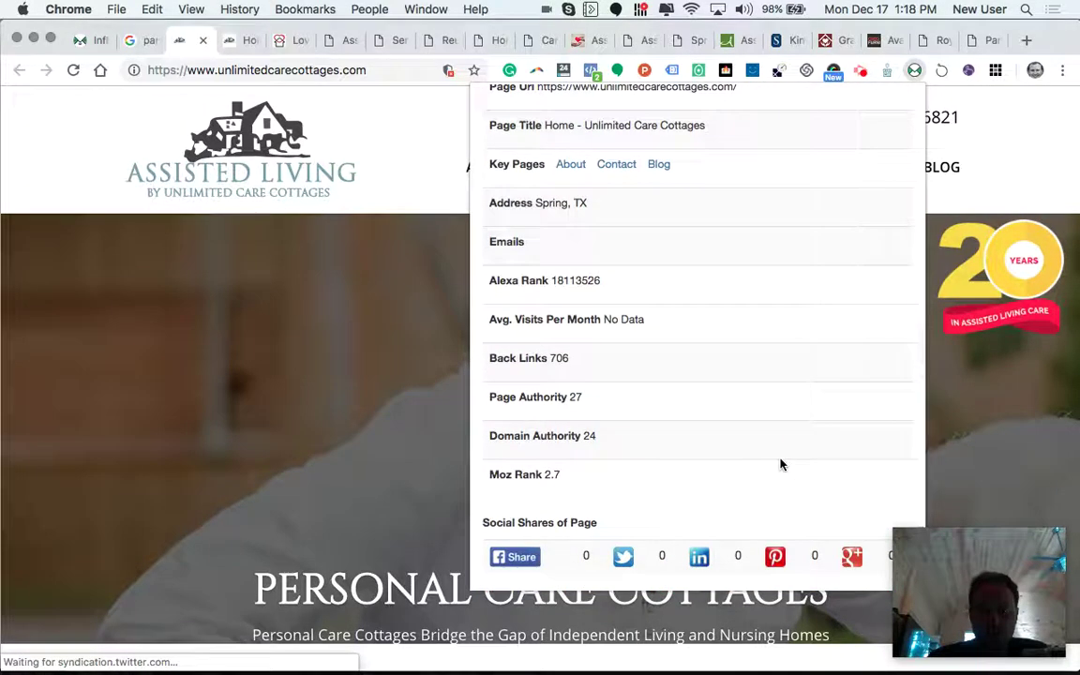
{"action": "scroll", "coordinate": [781, 463], "scroll_direction": "up", "scroll_amount": 4}
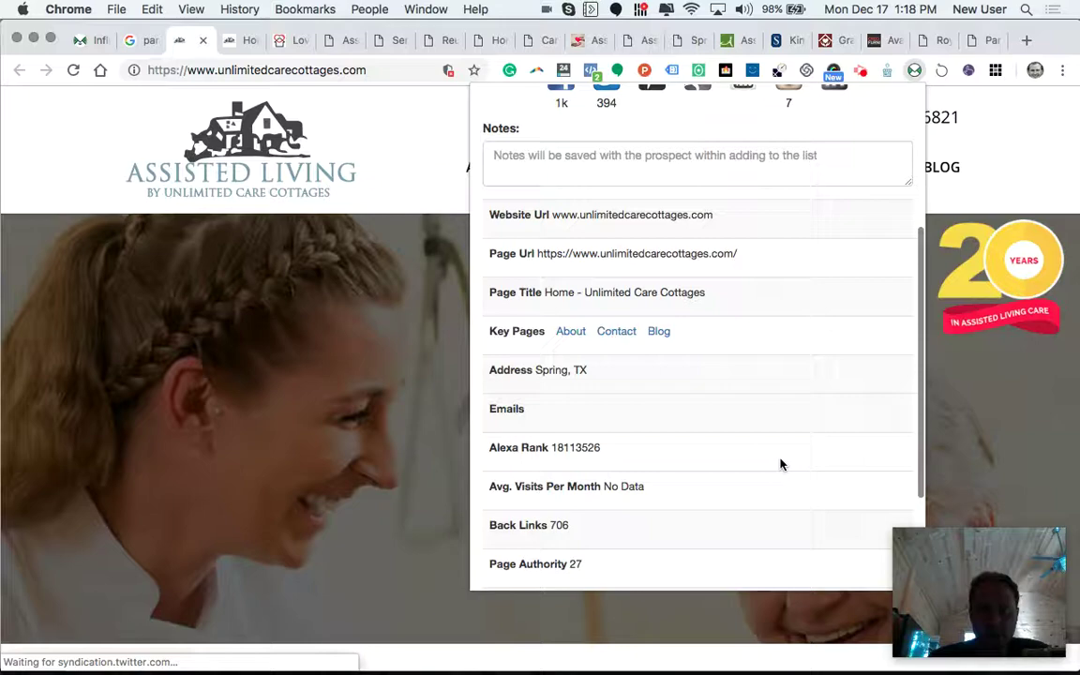
{"action": "scroll", "coordinate": [781, 463], "scroll_direction": "down", "scroll_amount": 4}
{"action": "scroll", "coordinate": [781, 463], "scroll_direction": "up", "scroll_amount": 10}
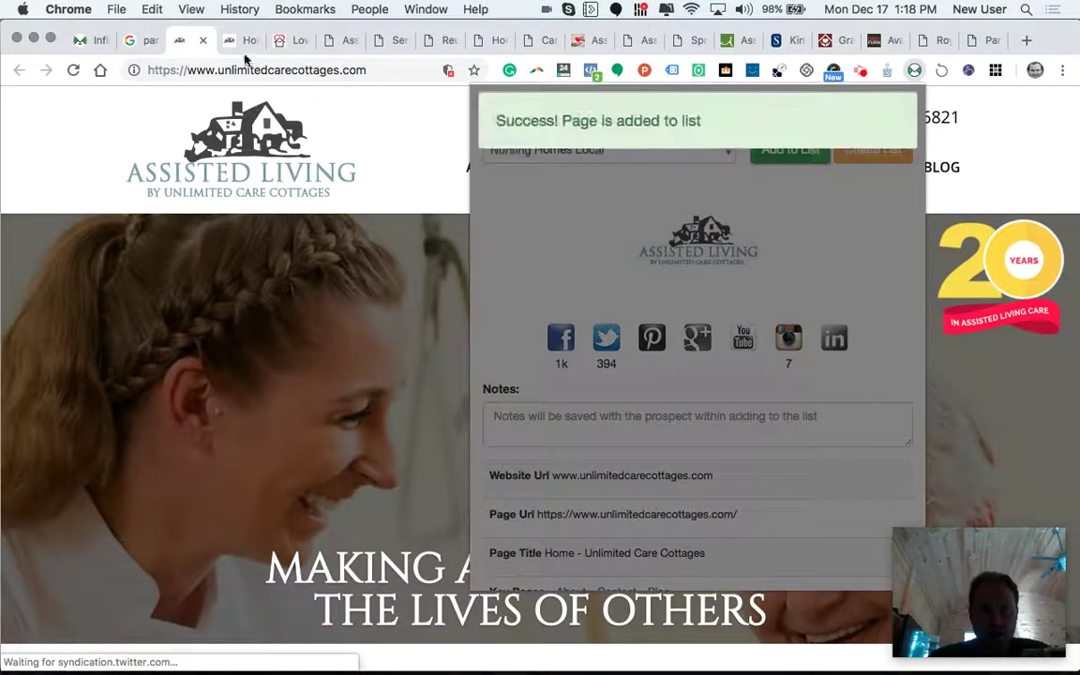
Step: Check the duplicate Unlimited Care Cottages tab in Ninja Outreach, then close both Unlimited Care Cottages tabs
{"action": "left_click", "coordinate": [242, 40]}
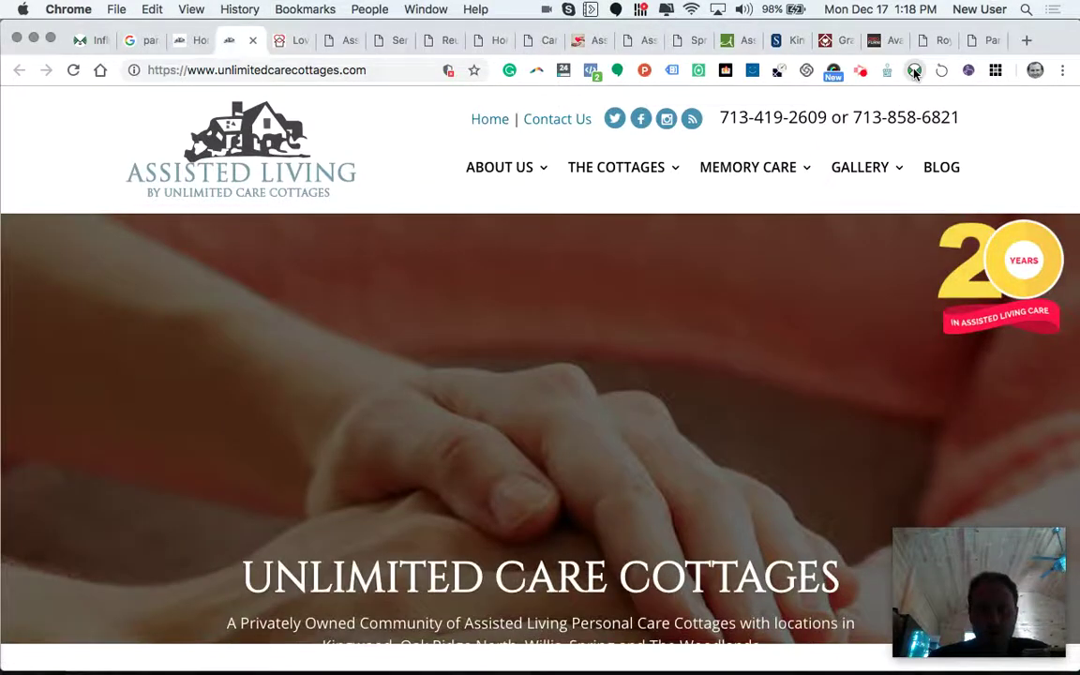
{"action": "left_click", "coordinate": [914, 71]}
{"action": "scroll", "coordinate": [773, 357], "scroll_direction": "down", "scroll_amount": 3}
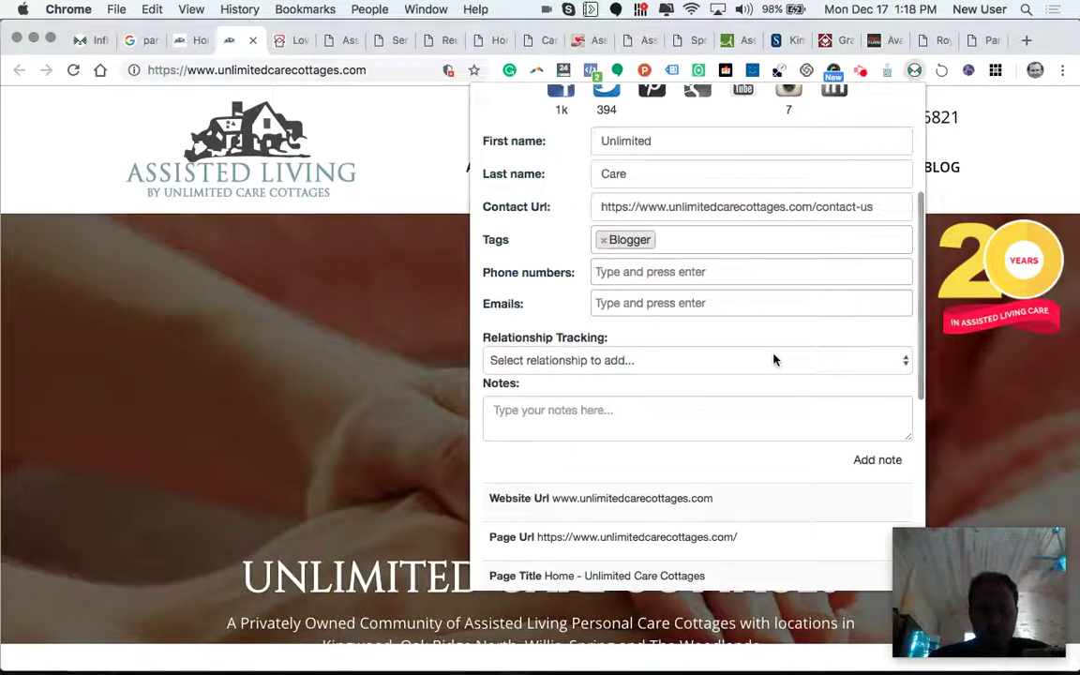
{"action": "scroll", "coordinate": [773, 359], "scroll_direction": "down", "scroll_amount": 8}
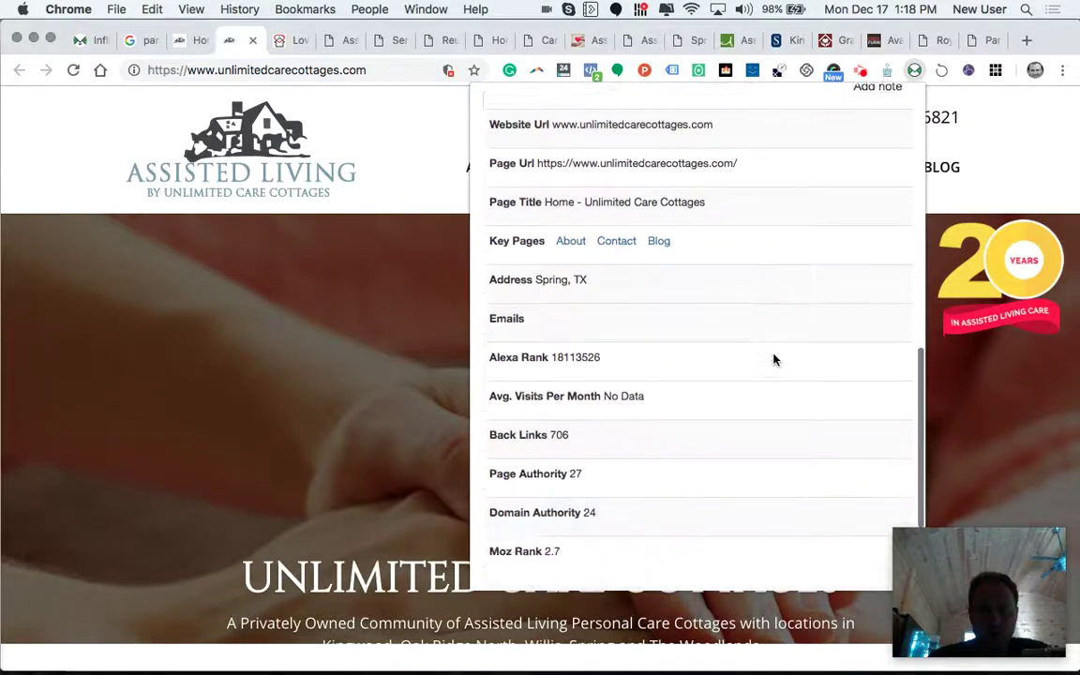
{"action": "scroll", "coordinate": [774, 359], "scroll_direction": "down", "scroll_amount": 2}
{"action": "scroll", "coordinate": [774, 359], "scroll_direction": "up", "scroll_amount": 15}
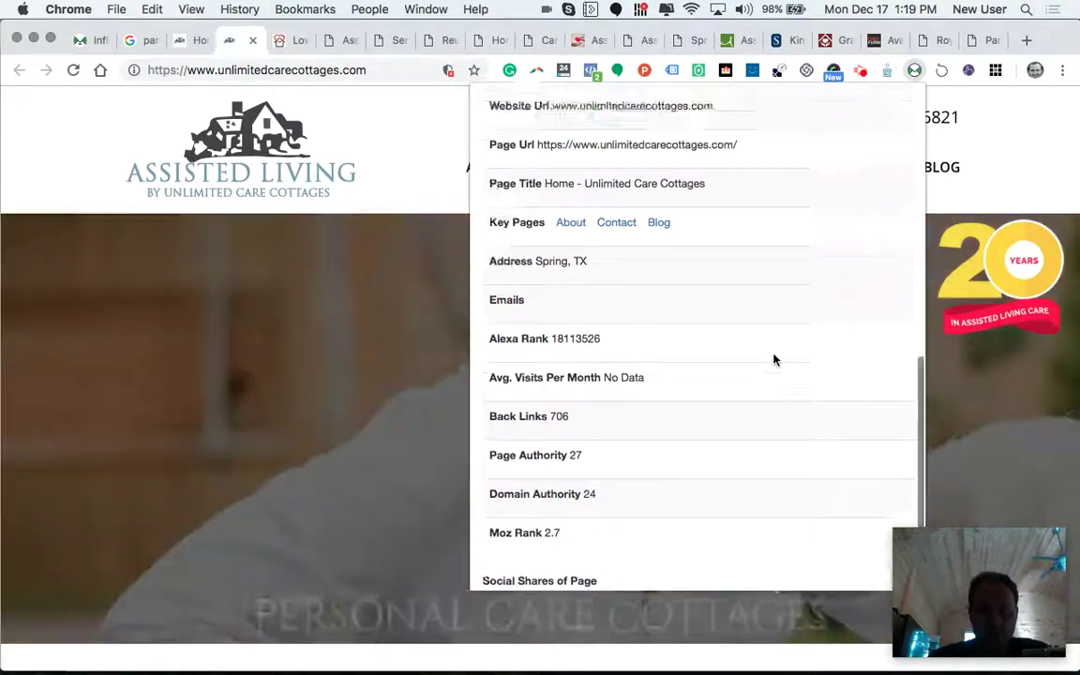
{"action": "left_click", "coordinate": [249, 40]}
{"action": "left_click", "coordinate": [249, 40]}
{"action": "left_click", "coordinate": [204, 41]}
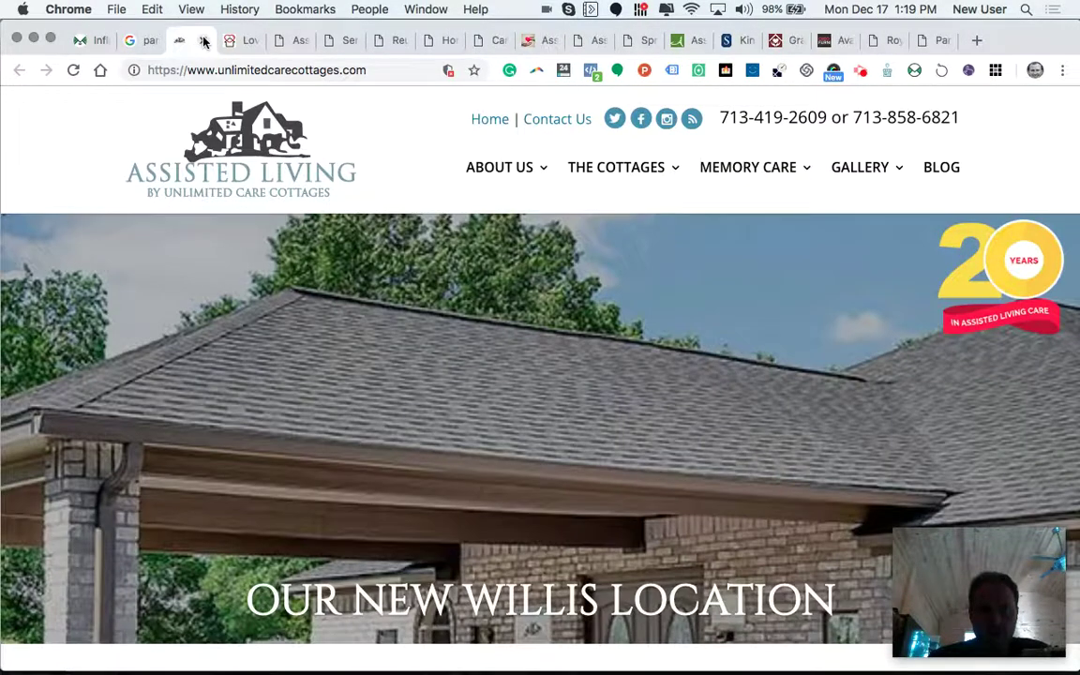
{"action": "left_click", "coordinate": [204, 41]}
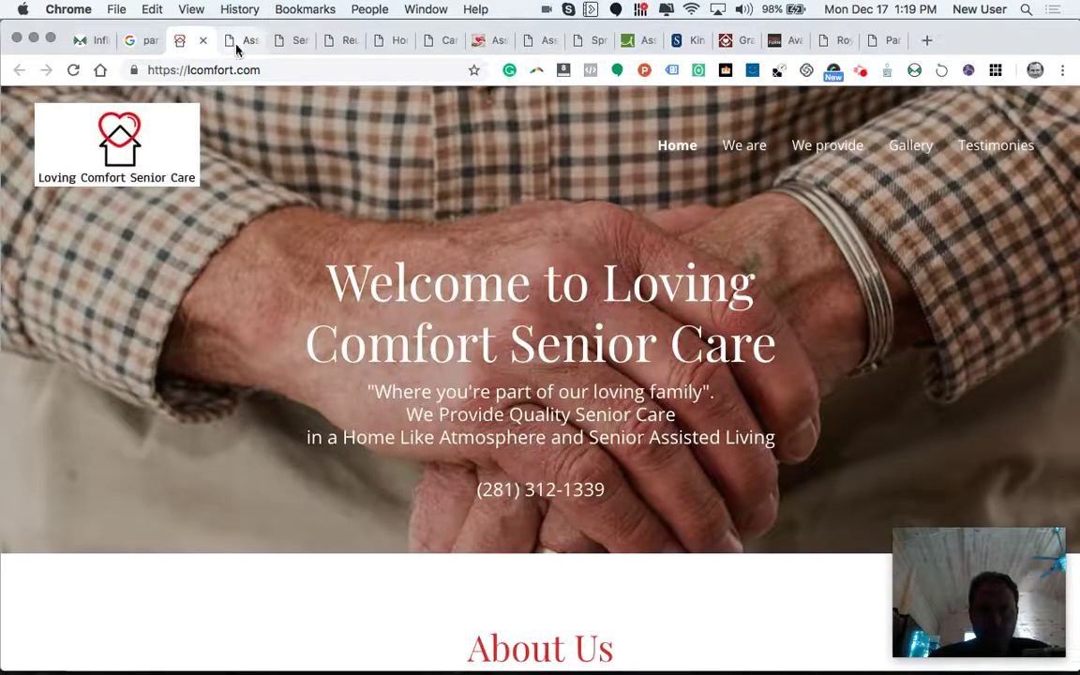
Step: Save the Loving Comfort site (lcomfort.com) to the Nursing Homes Local list
{"action": "left_click", "coordinate": [914, 71]}
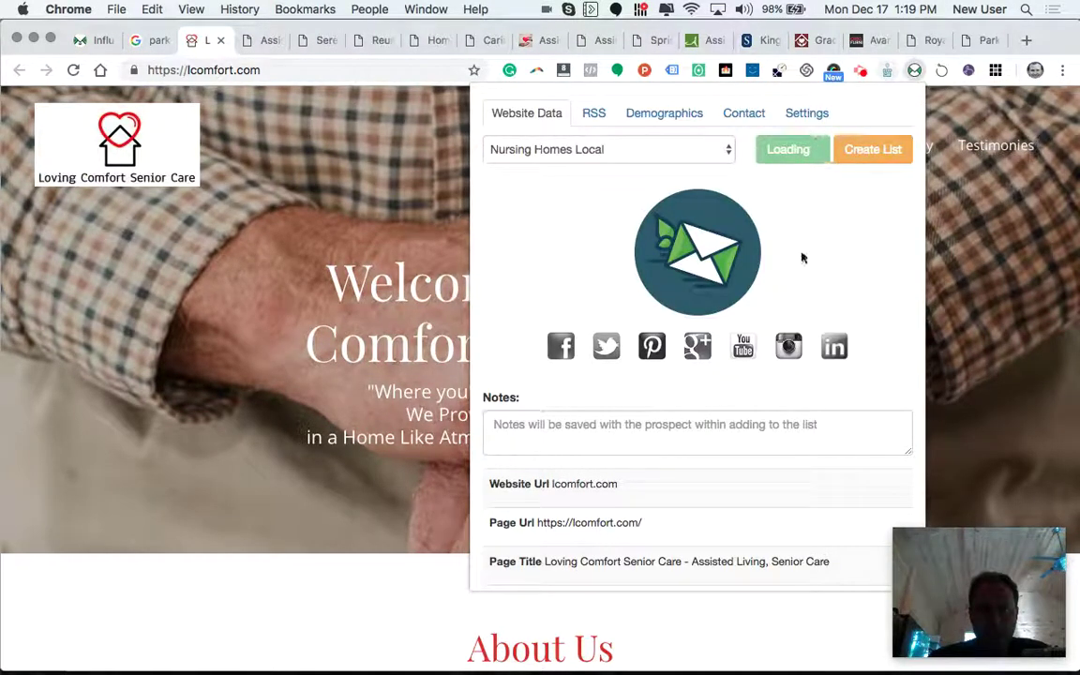
{"action": "scroll", "coordinate": [802, 257], "scroll_direction": "down", "scroll_amount": 6}
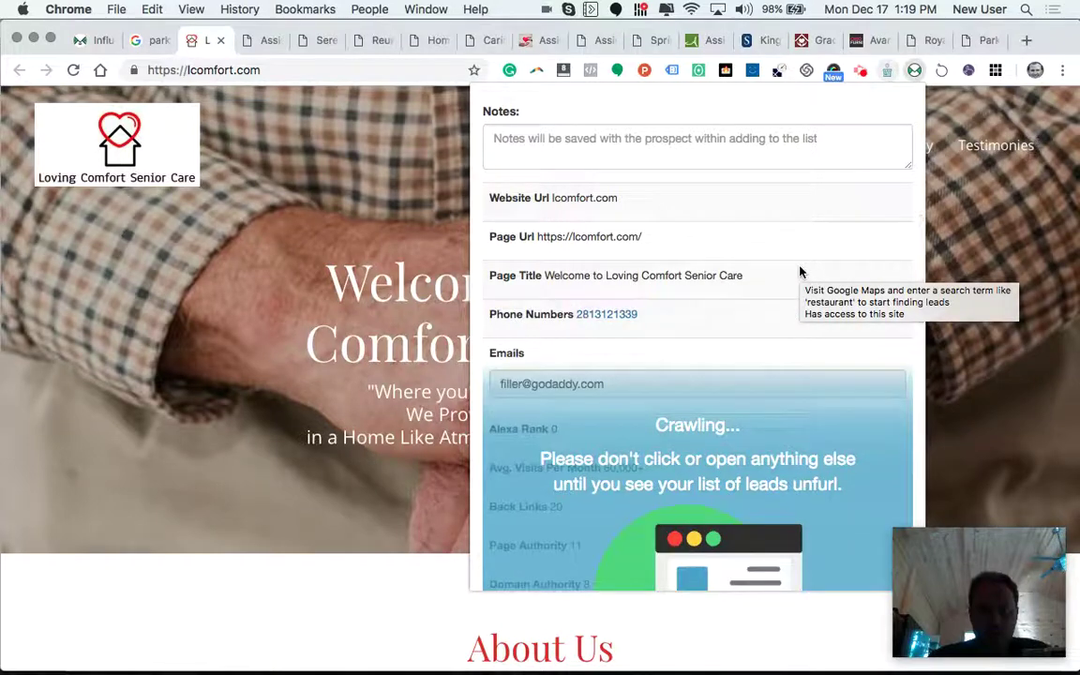
{"action": "scroll", "coordinate": [801, 272], "scroll_direction": "down", "scroll_amount": 1}
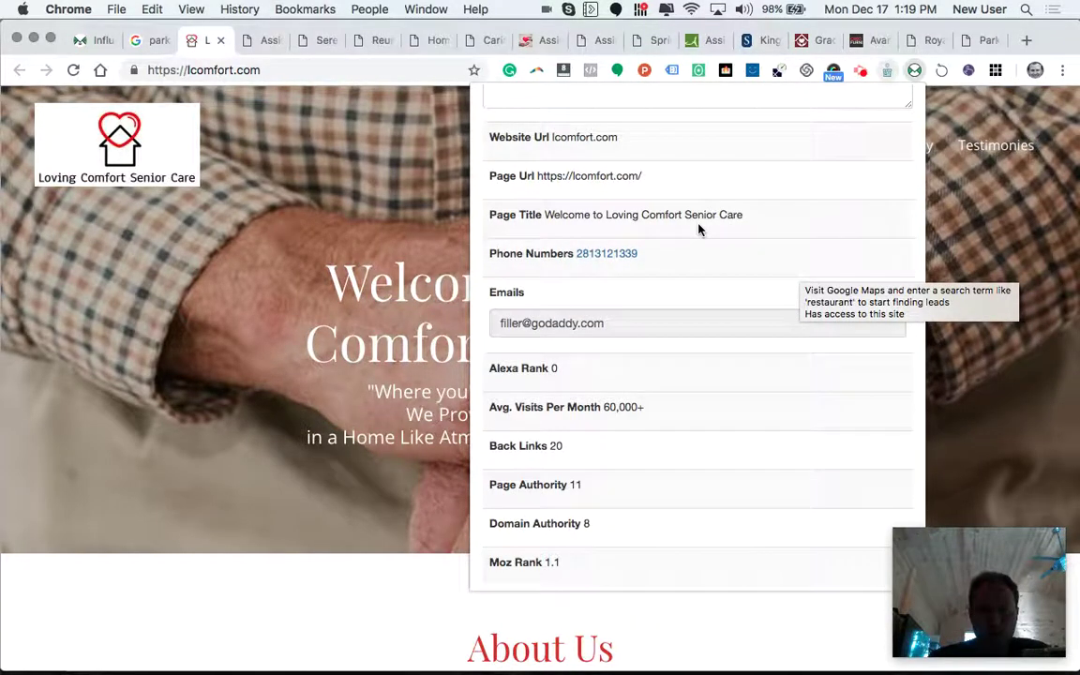
{"action": "scroll", "coordinate": [700, 225], "scroll_direction": "down", "scroll_amount": 2}
{"action": "scroll", "coordinate": [699, 225], "scroll_direction": "up", "scroll_amount": 10}
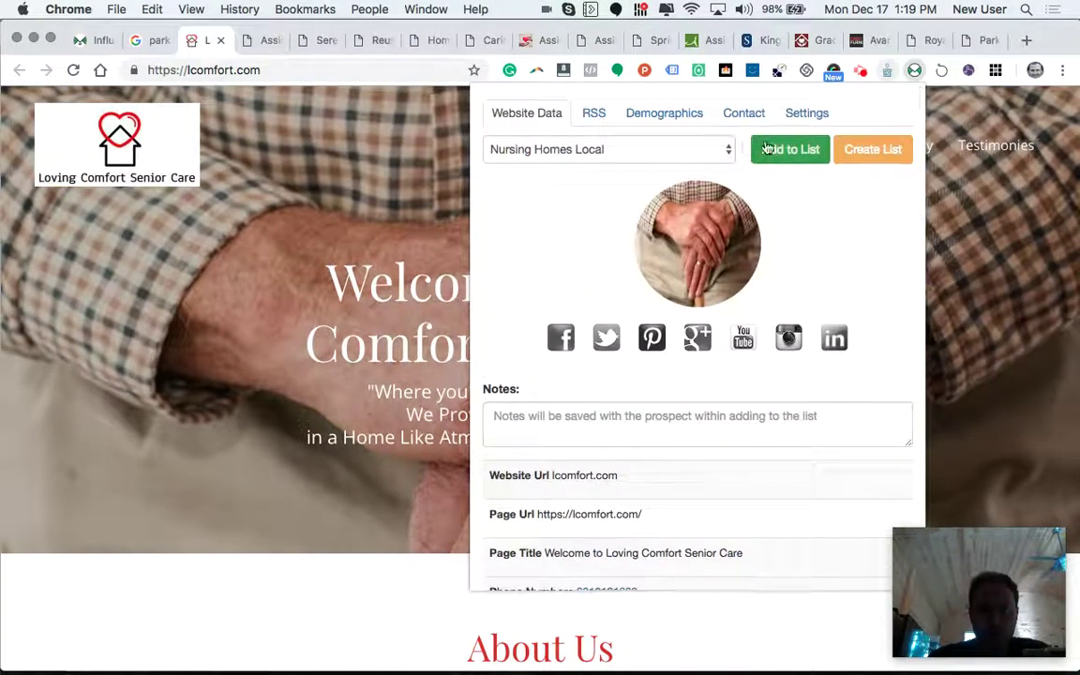
{"action": "left_click", "coordinate": [767, 149]}
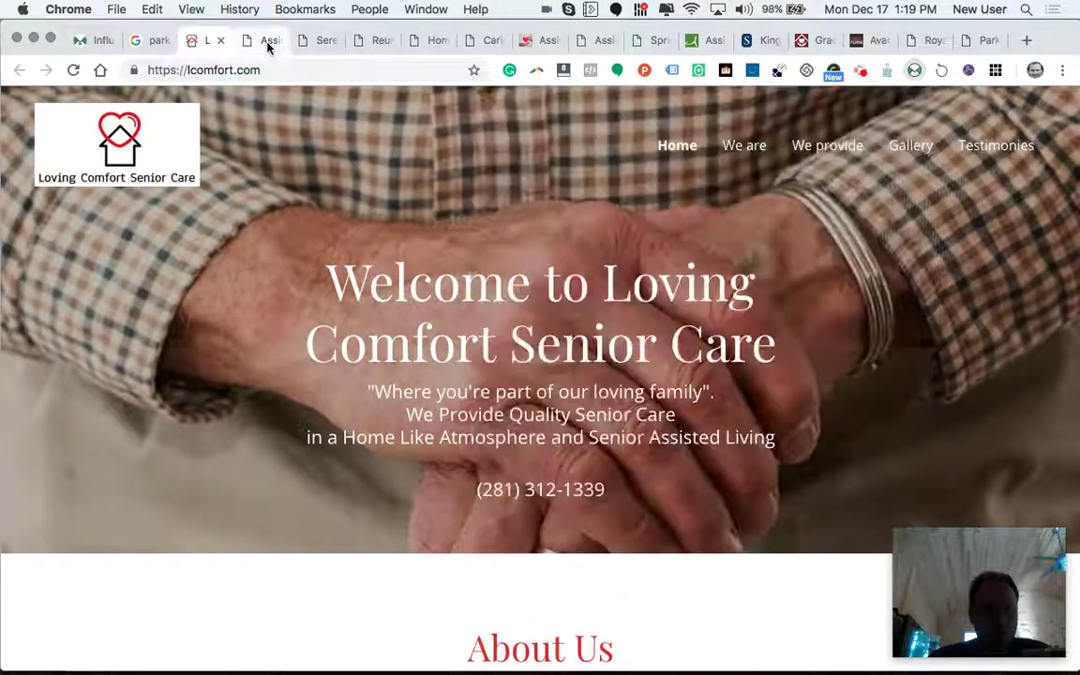
Step: Close Loving Comfort, then add ultimatecarehomes.com to the list and close that tab
{"action": "left_click", "coordinate": [269, 41]}
{"action": "left_click", "coordinate": [213, 42]}
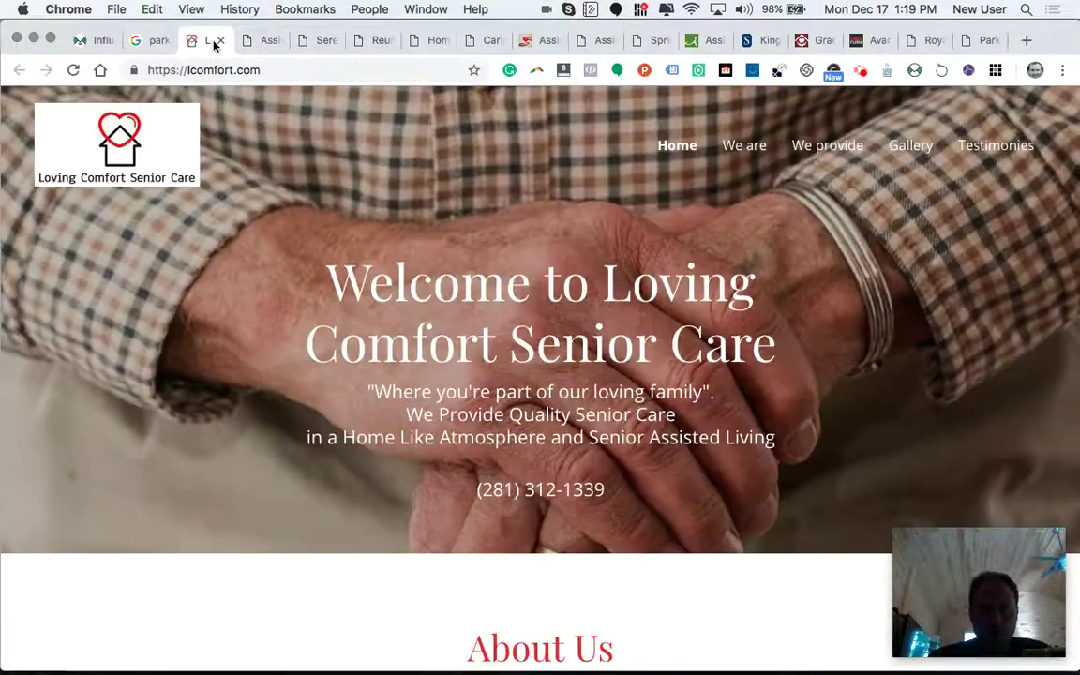
{"action": "left_click", "coordinate": [219, 41]}
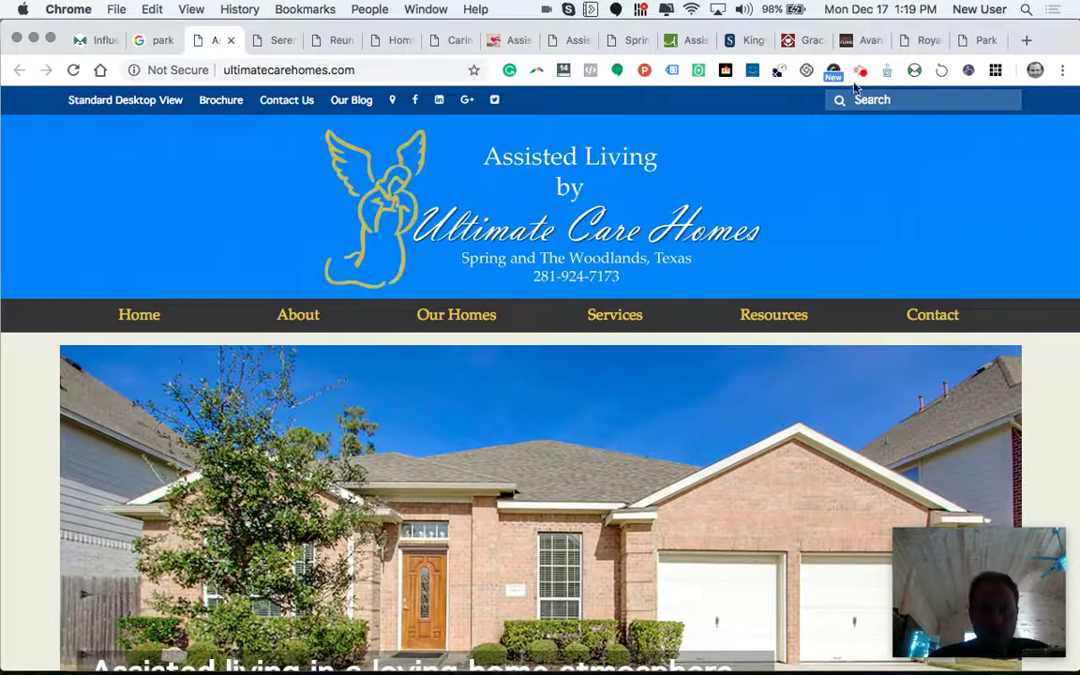
{"action": "left_click", "coordinate": [914, 71]}
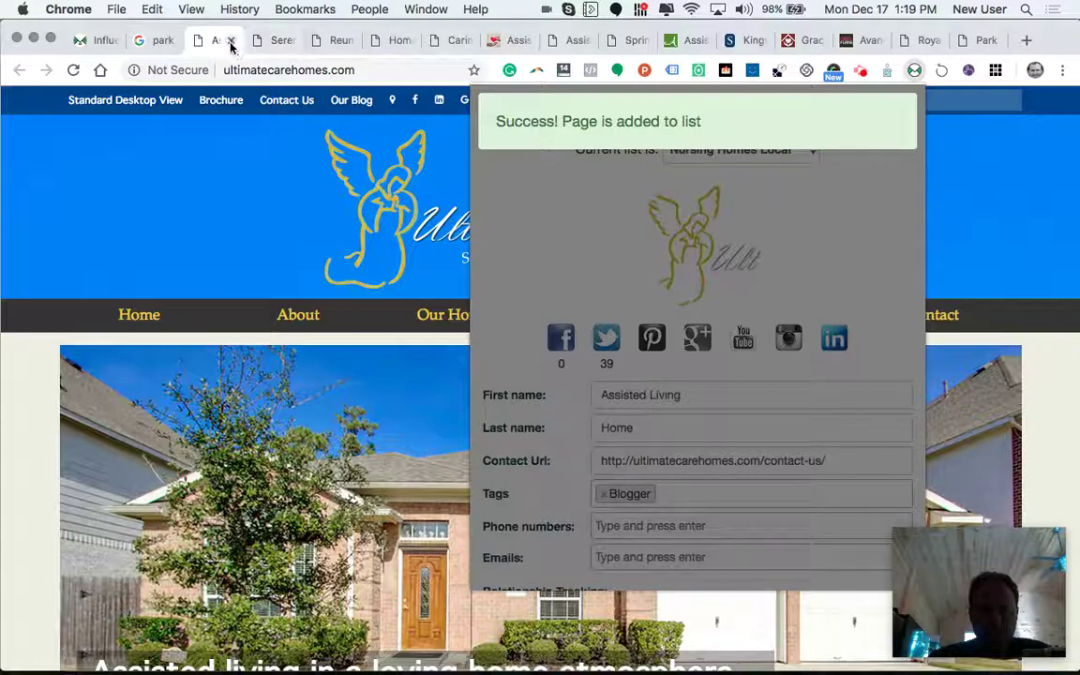
{"action": "left_click", "coordinate": [230, 42]}
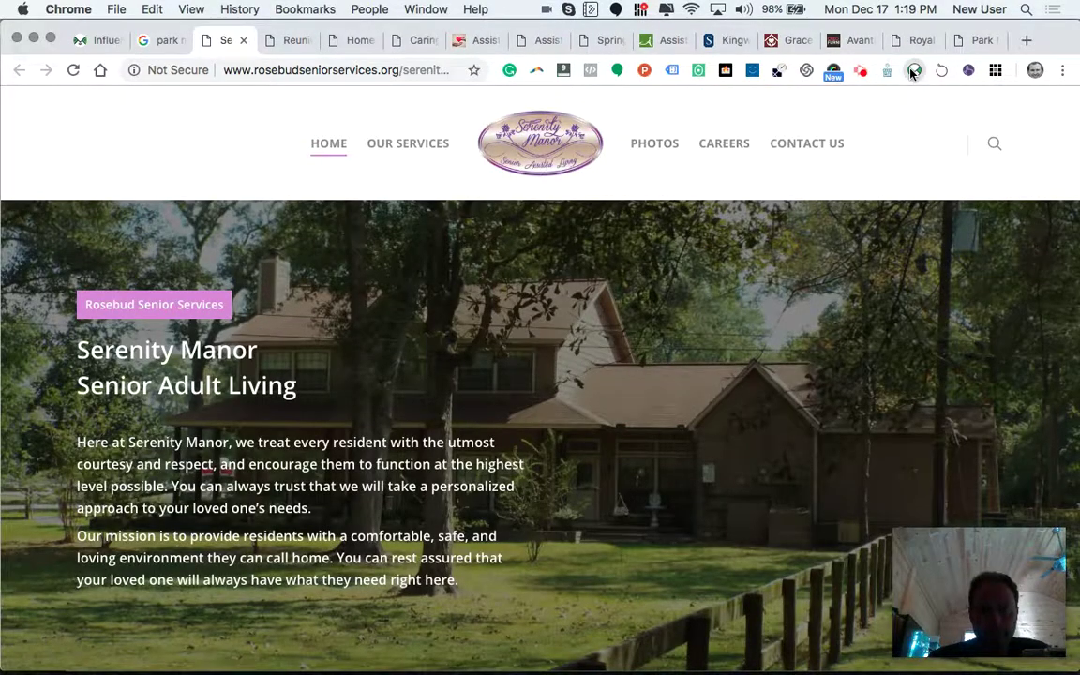
Step: Review Serenity Manor's website data and email contact form, then switch to the NinjaOutreach homepage tab
{"action": "left_click", "coordinate": [913, 72]}
{"action": "scroll", "coordinate": [765, 363], "scroll_direction": "down", "scroll_amount": 5}
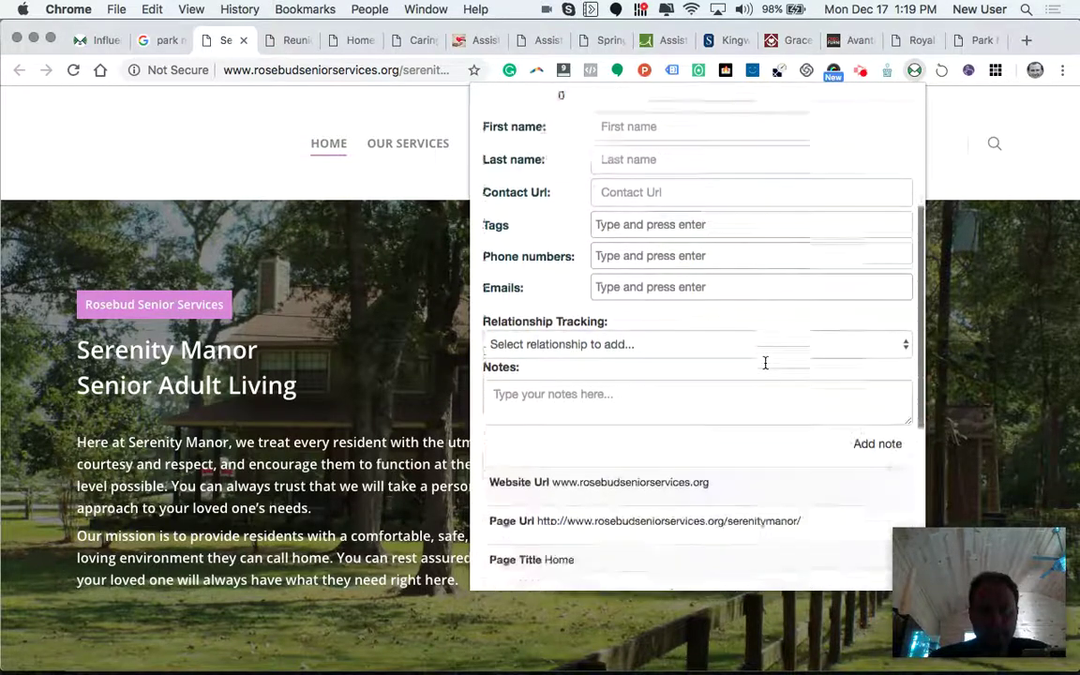
{"action": "scroll", "coordinate": [765, 363], "scroll_direction": "down", "scroll_amount": 6}
{"action": "scroll", "coordinate": [765, 365], "scroll_direction": "up", "scroll_amount": 4}
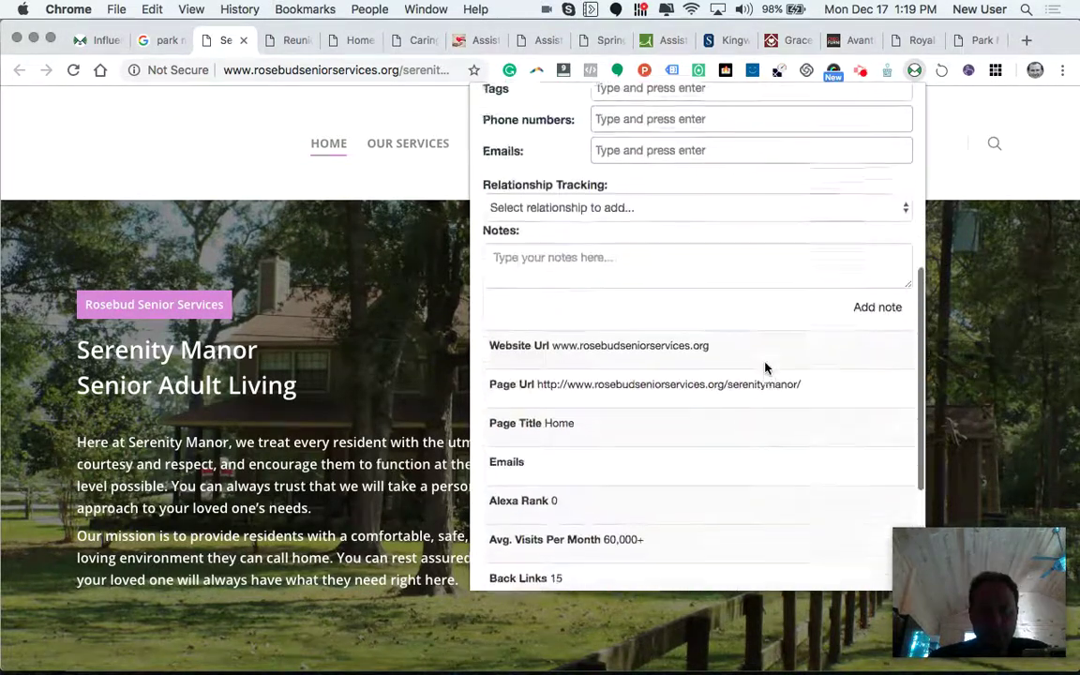
{"action": "scroll", "coordinate": [765, 367], "scroll_direction": "up", "scroll_amount": 8}
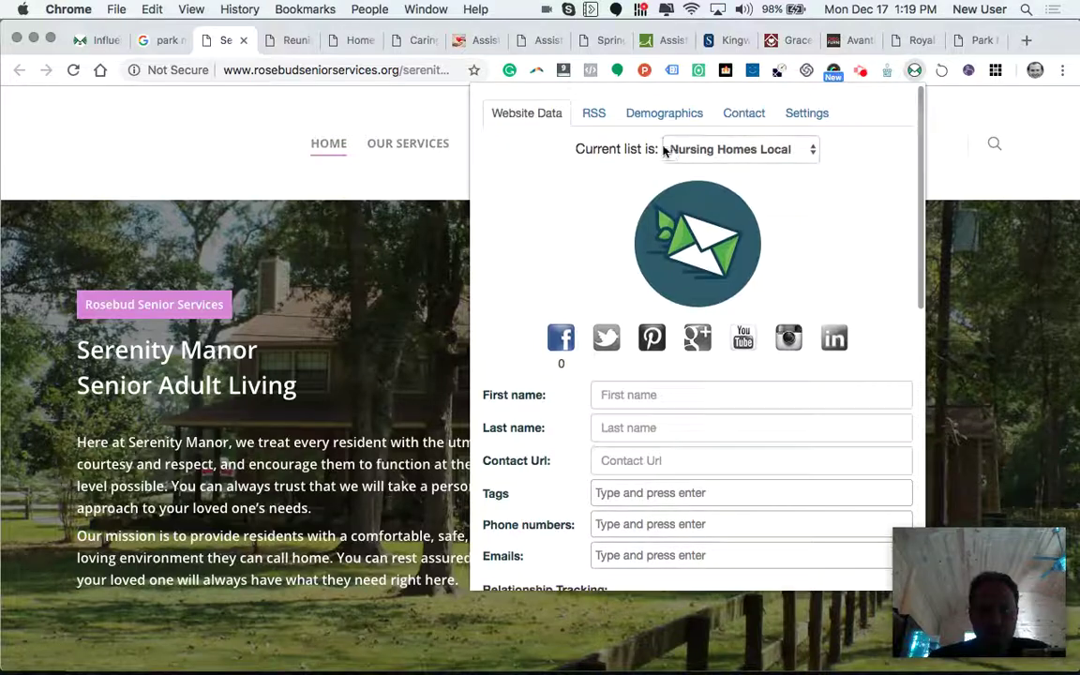
{"action": "left_click", "coordinate": [750, 113]}
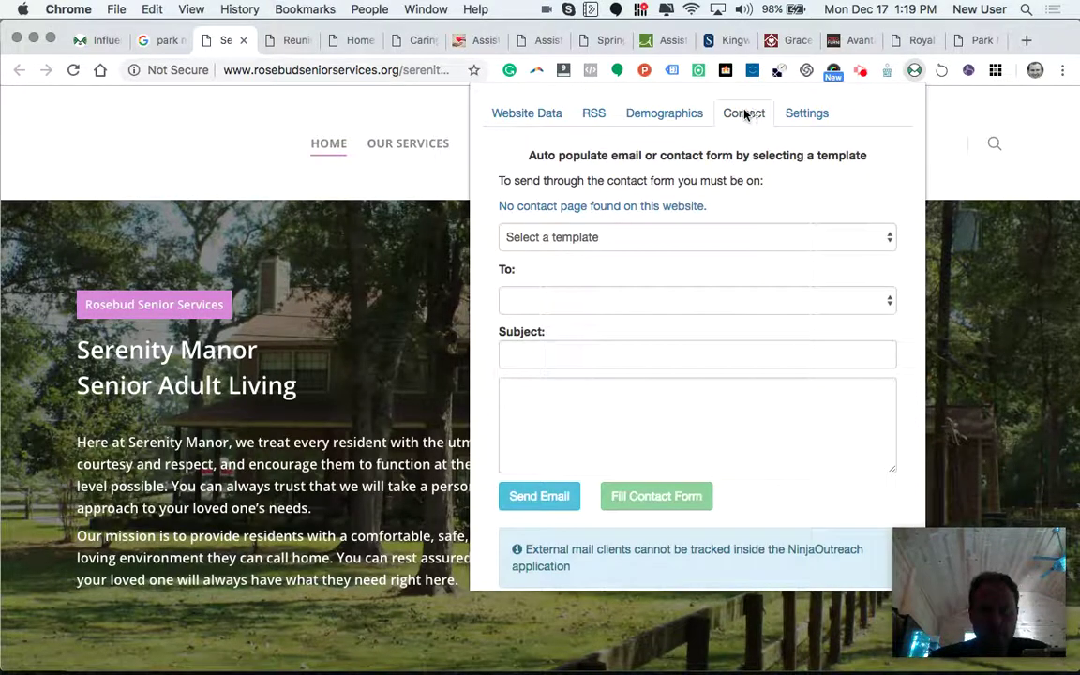
{"action": "left_click", "coordinate": [545, 118]}
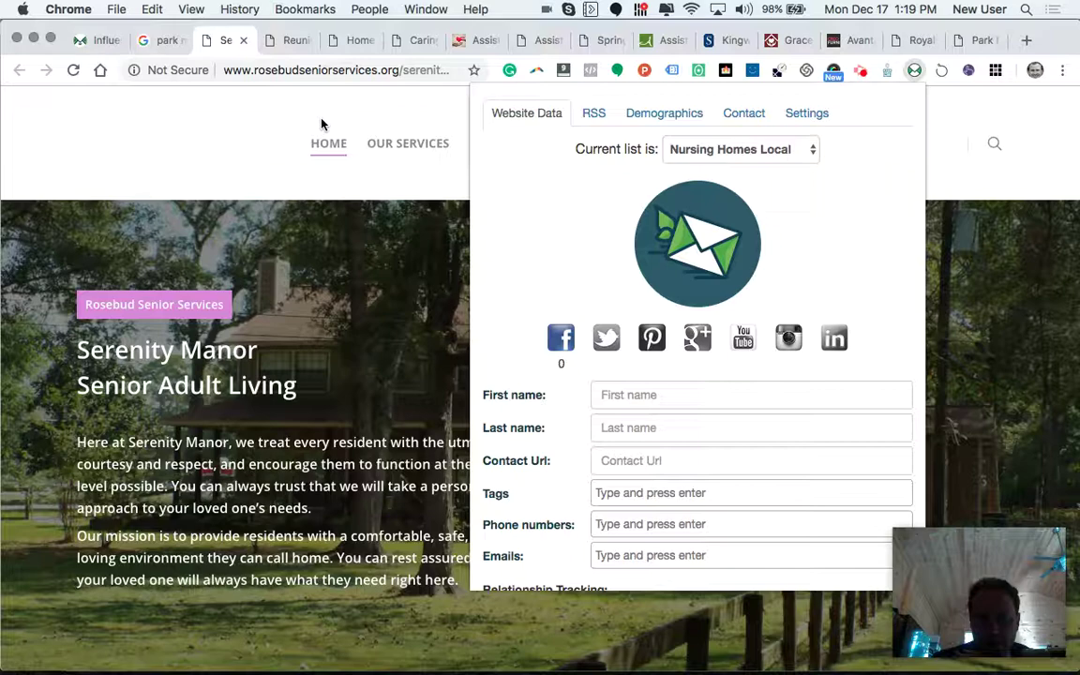
{"action": "left_click", "coordinate": [91, 41]}
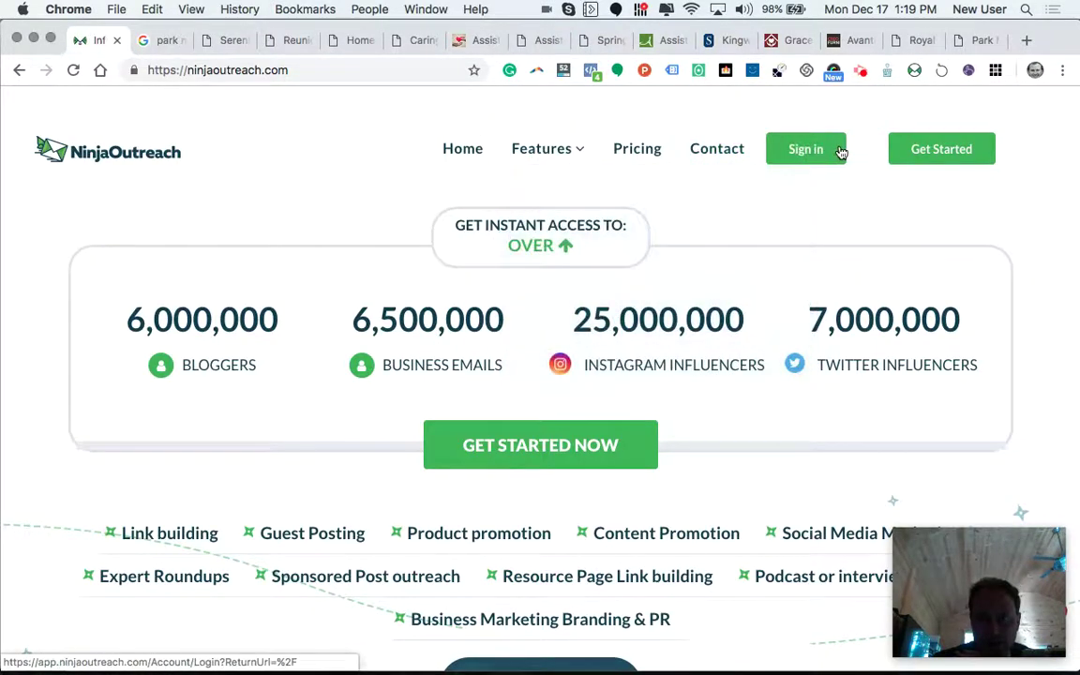
Step: Sign in to the web app and open the Nursing Homes Local list with its 8 prospects
{"action": "left_click", "coordinate": [839, 151]}
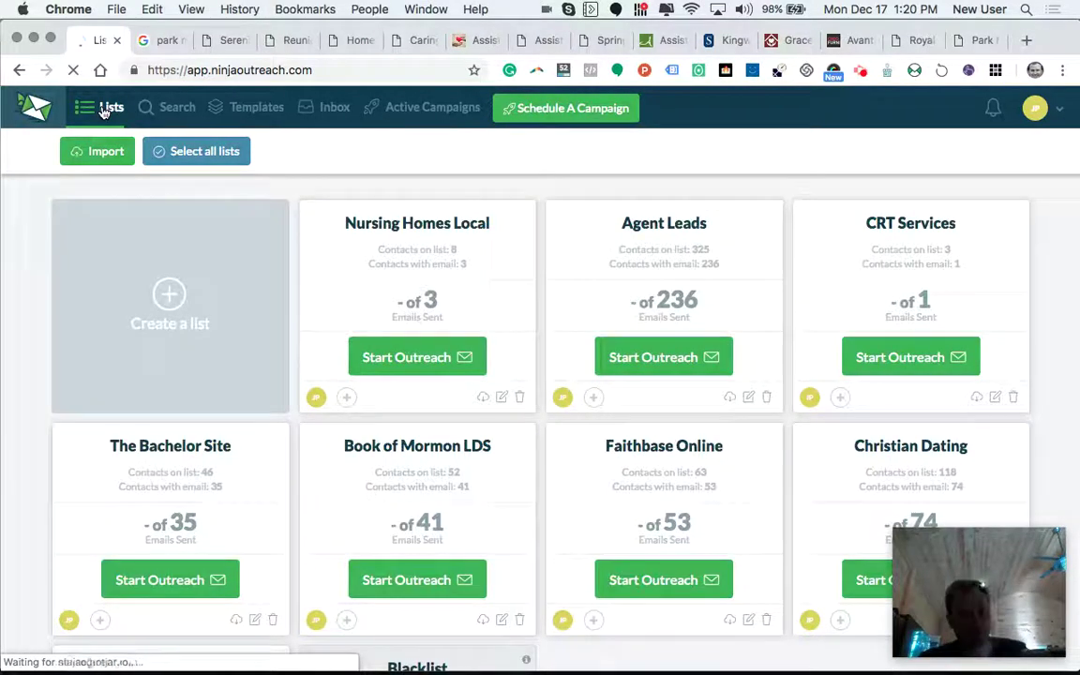
{"action": "left_click", "coordinate": [434, 267]}
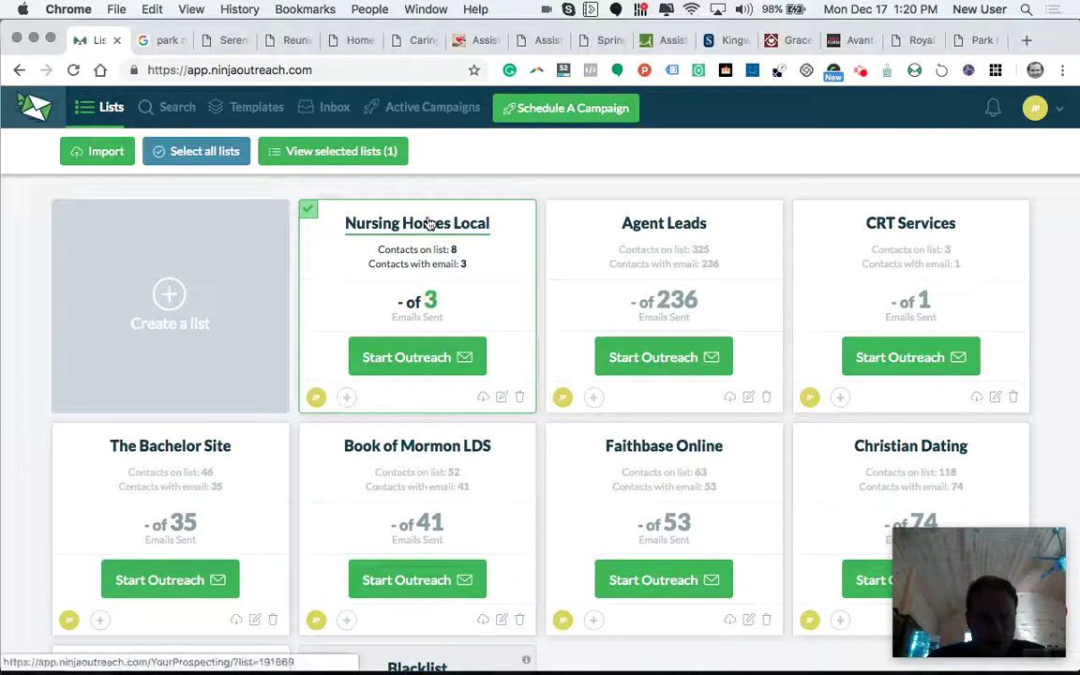
{"action": "left_click", "coordinate": [428, 223]}
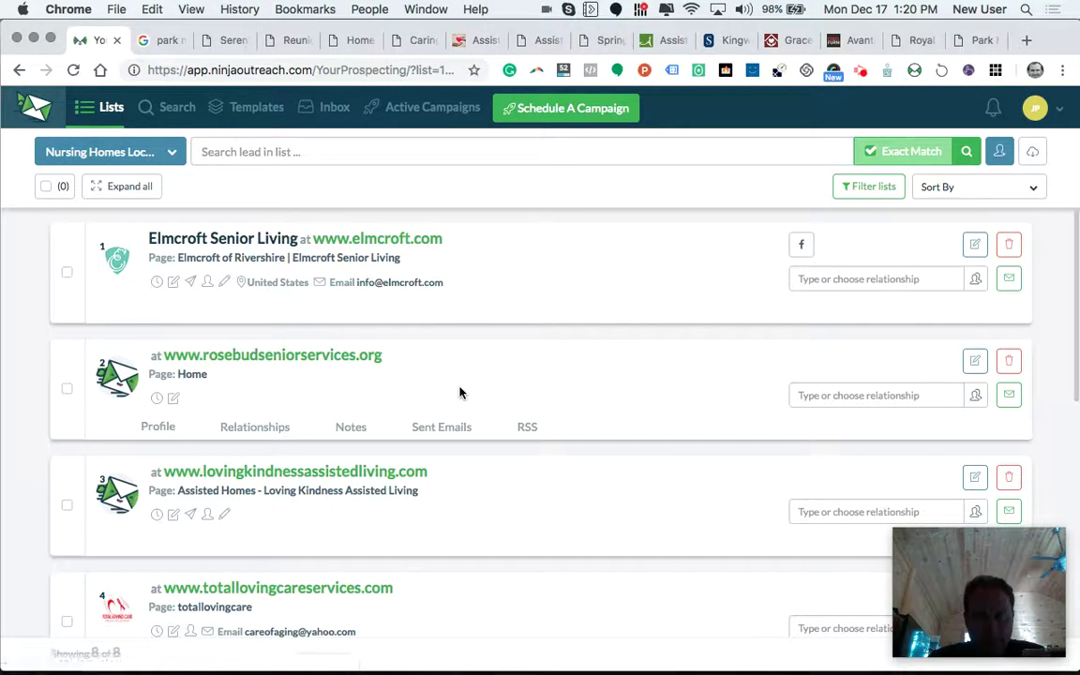
{"action": "scroll", "coordinate": [459, 392], "scroll_direction": "down", "scroll_amount": 5}
{"action": "scroll", "coordinate": [459, 392], "scroll_direction": "down", "scroll_amount": 1}
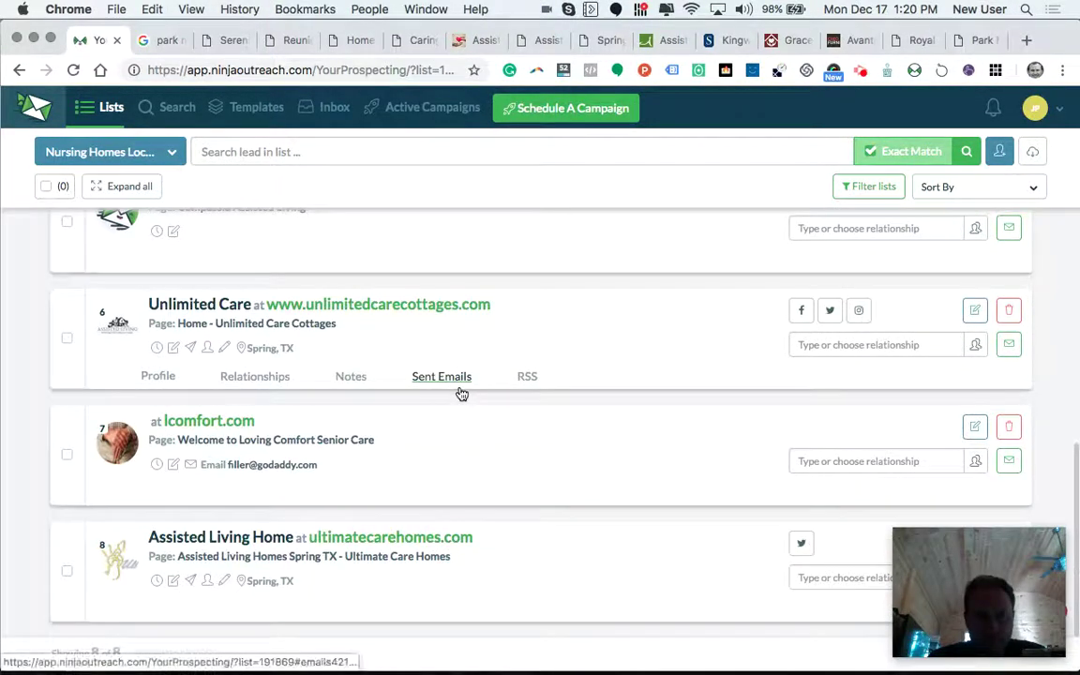
{"action": "scroll", "coordinate": [460, 390], "scroll_direction": "up", "scroll_amount": 5}
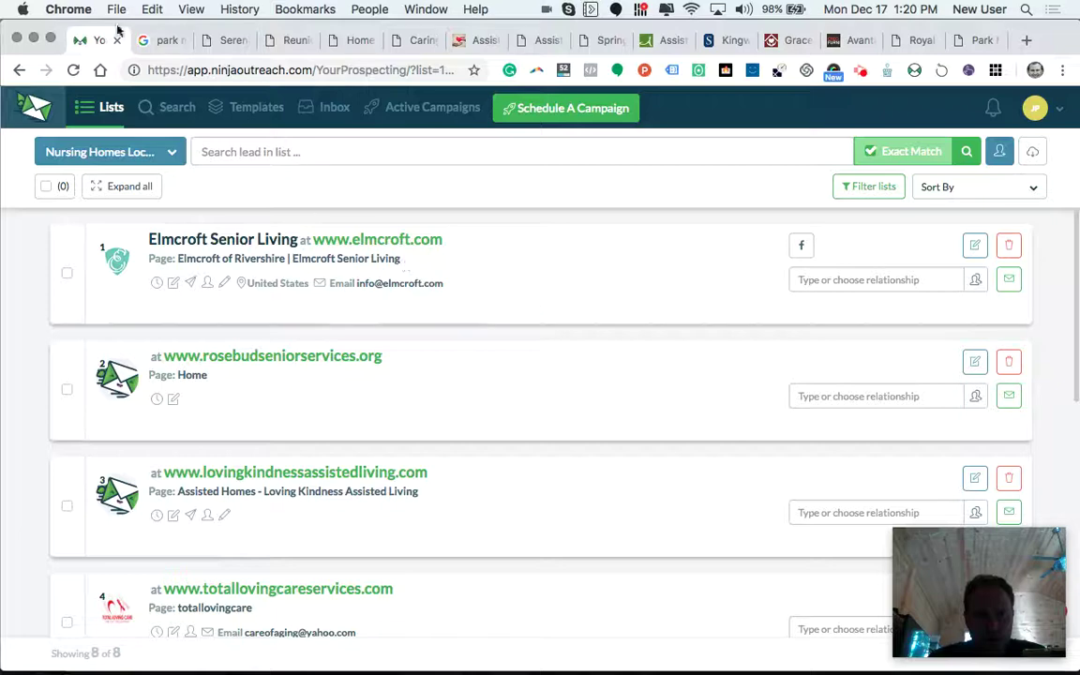